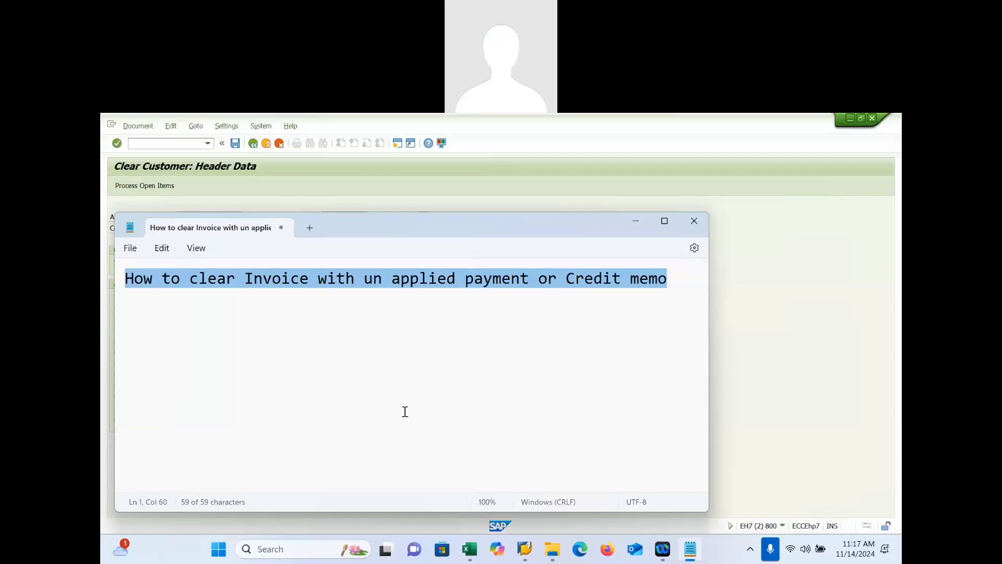
Step: Switch to a new blank Excel workbook and enter an invoice label in I9 with the amount 1000 in K9
key("alt+Tab")
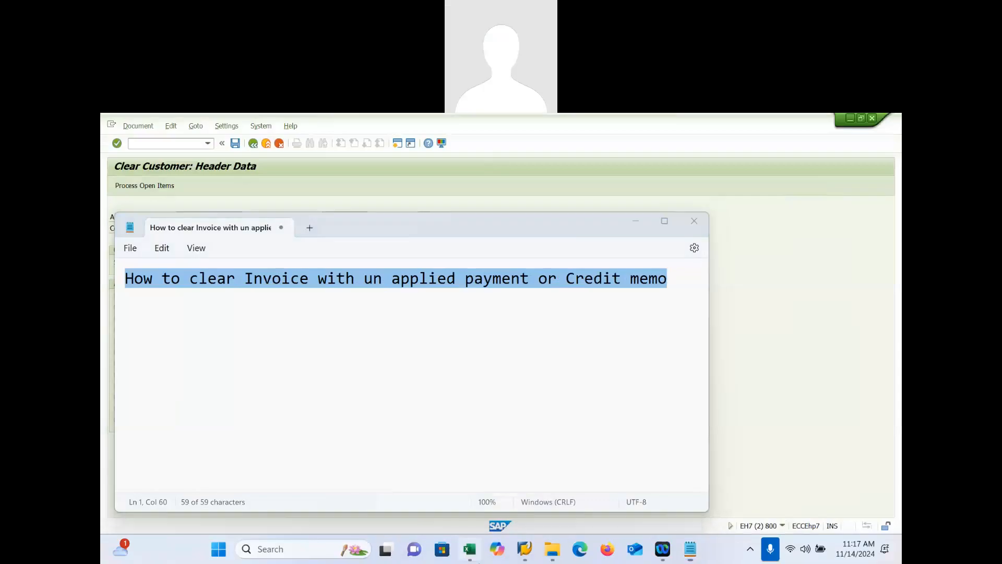
key("ctrl+n")
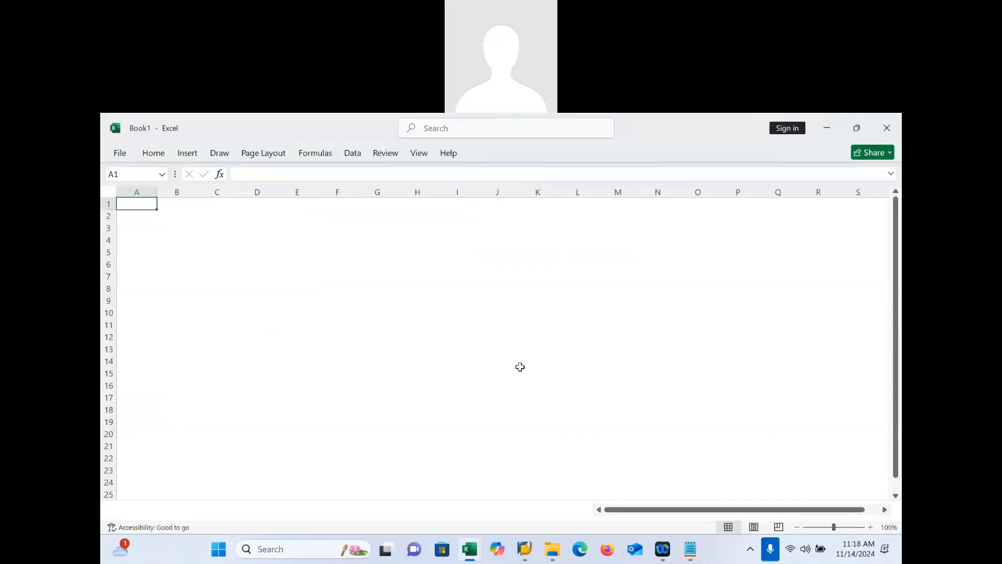
left_click(442, 302)
type("Inboi")
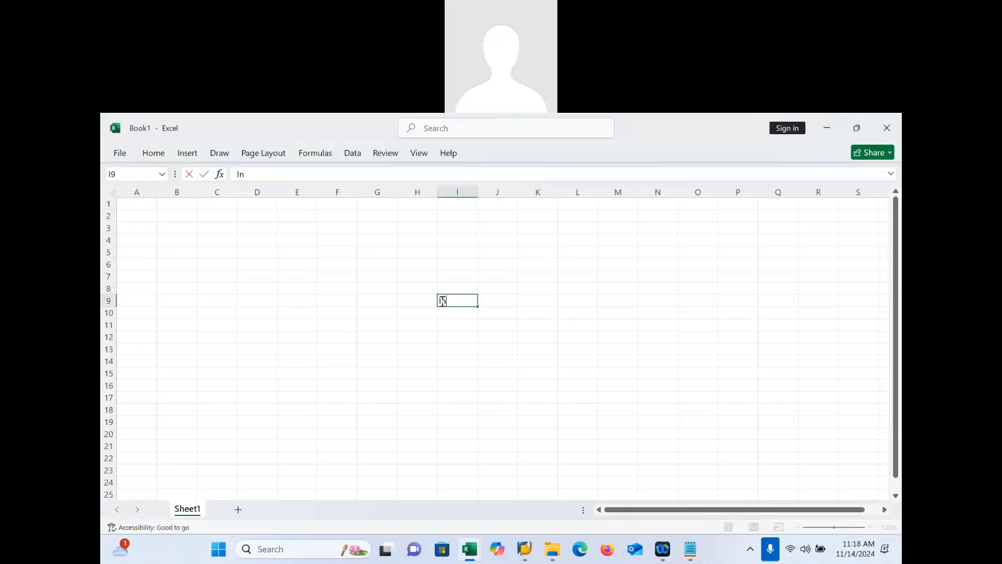
key("BackSpace")
key("BackSpace")
key("BackSpace")
key("BackSpace")
type("voie")
key("Tab")
key("Tab")
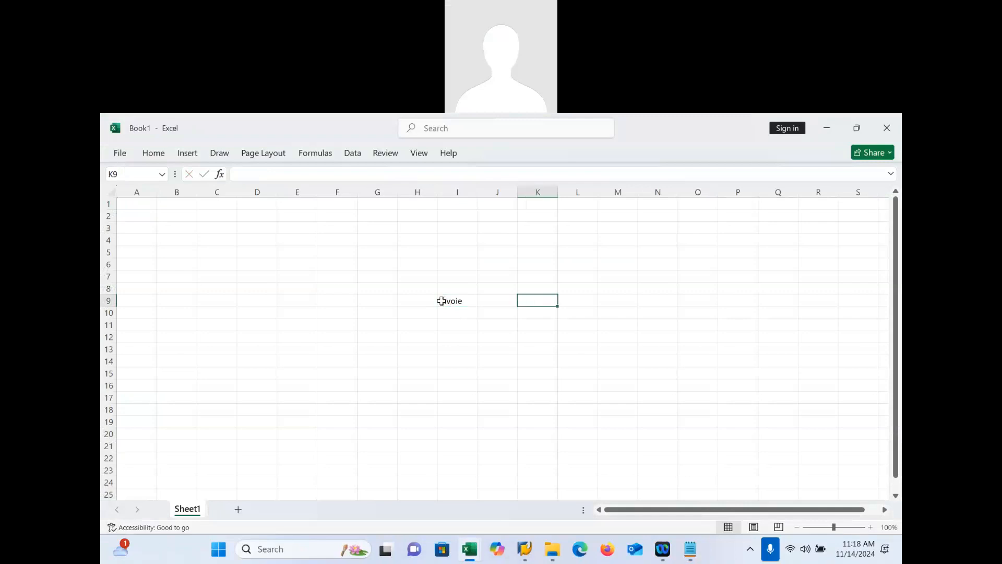
type("1000")
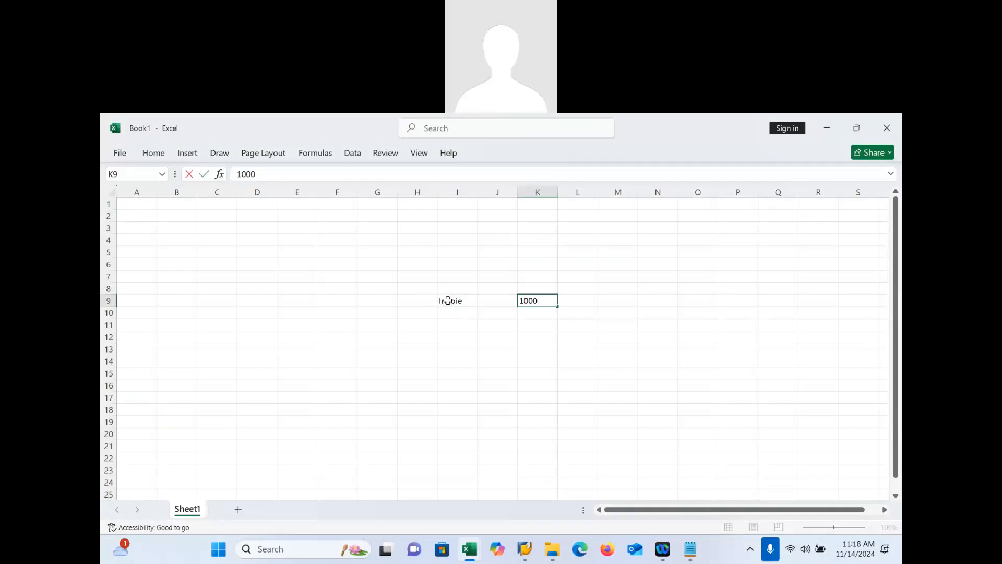
Step: Correct the label in I9 to Invoice and the amount in K9 to 10000
double_click(456, 301)
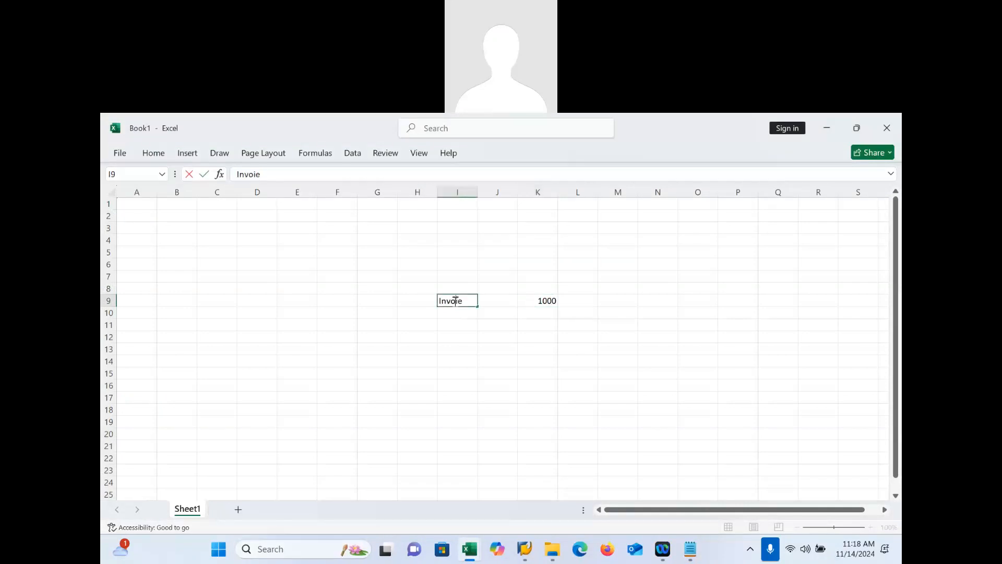
type("c")
left_click(553, 301)
key("Return")
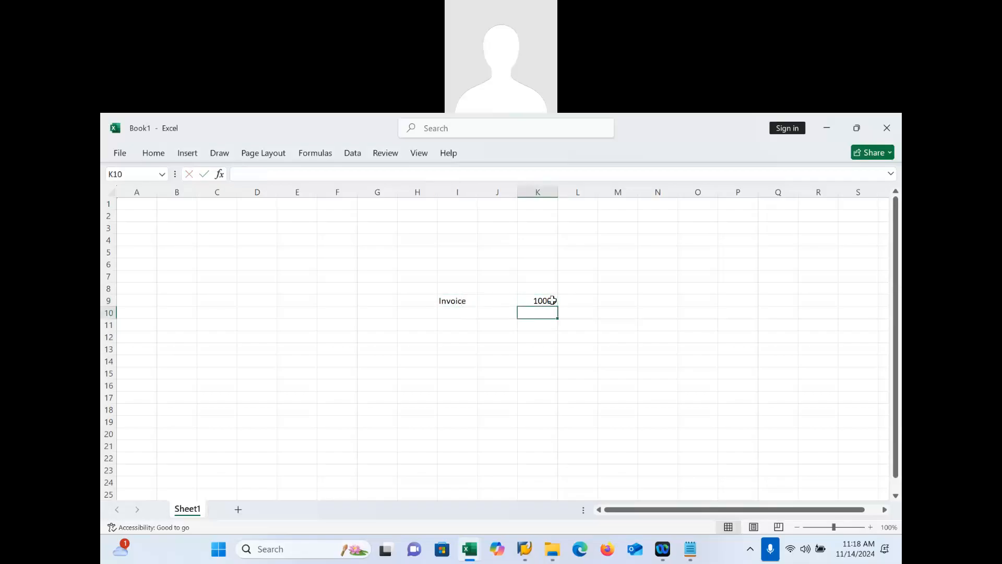
Step: Add a second invoice row with Invoice in I10 and 5000 in K10
key("Left")
key("Left")
type("Invoice")
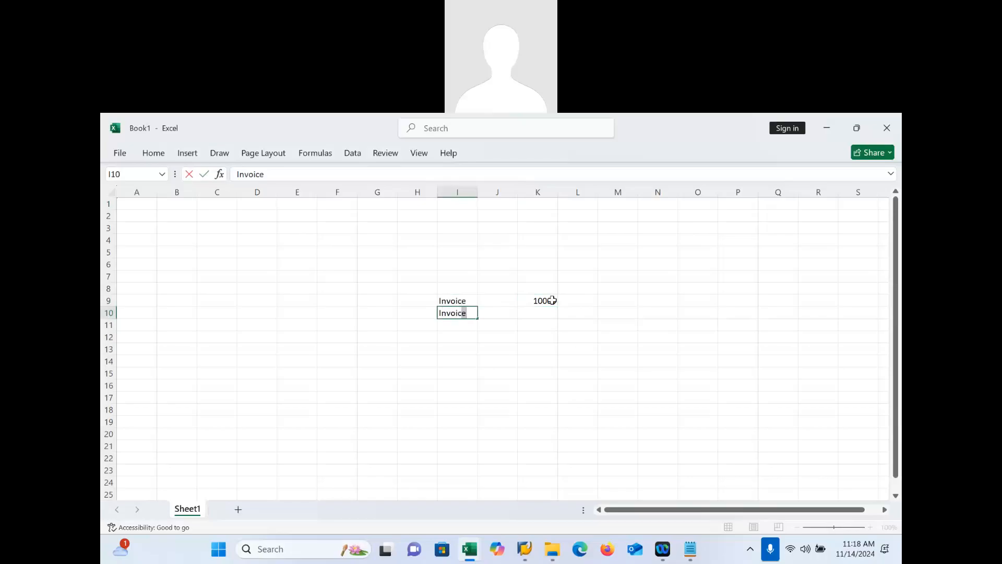
key("Right")
key("Right")
type("5000")
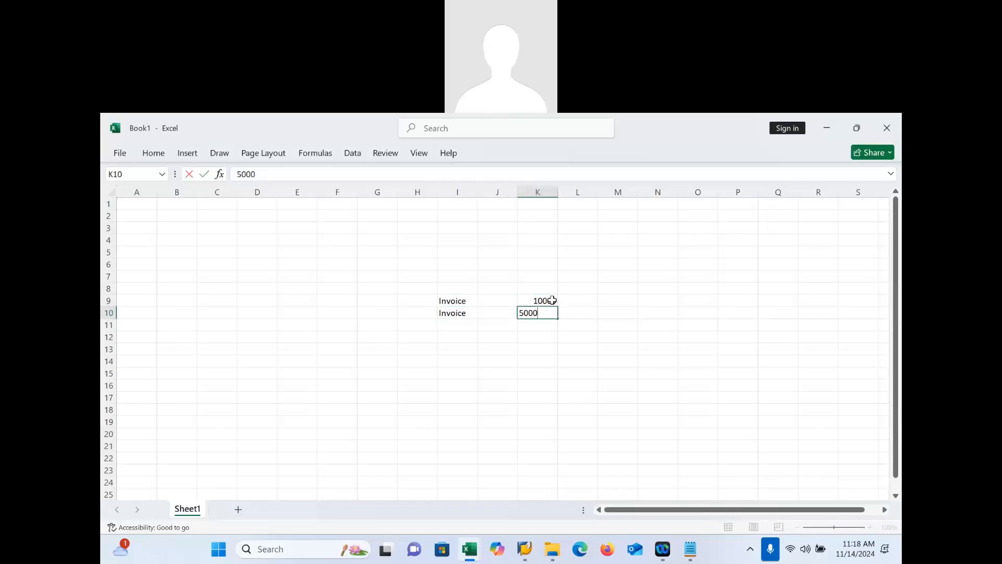
key("Return")
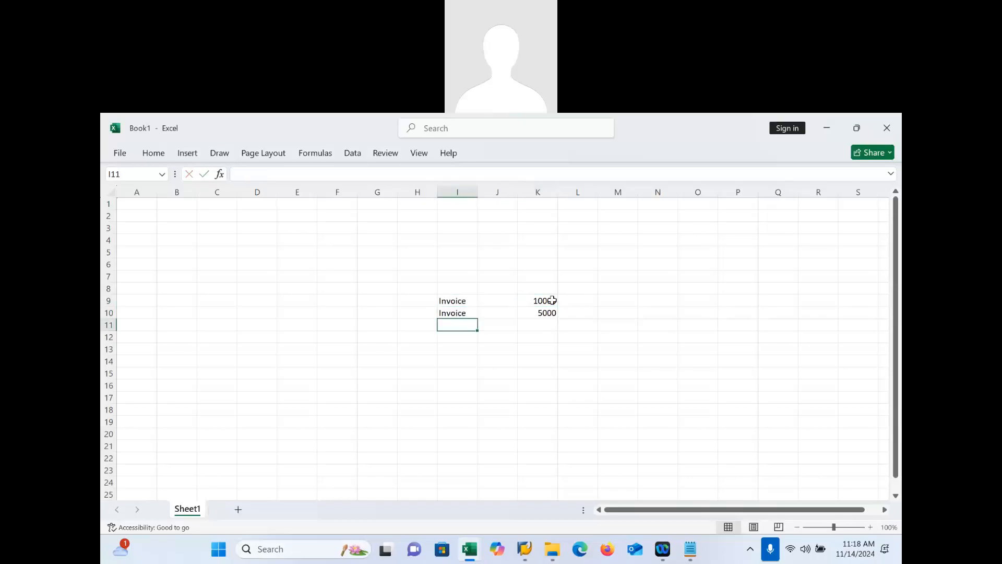
Step: Add a third invoice row with Invoice in I11 and 3000 in K11
type("Invoice")
key("Right")
key("Right")
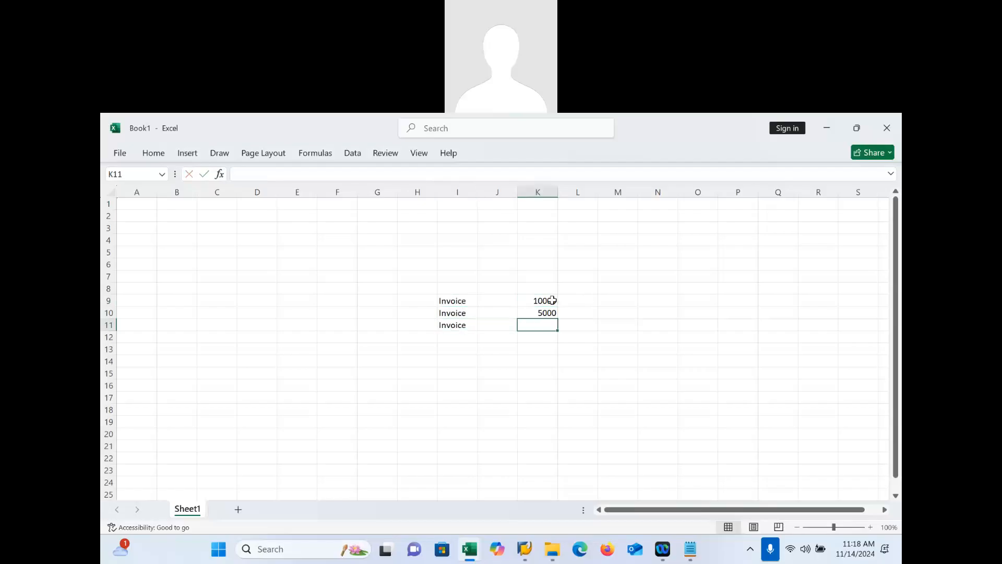
type("3000")
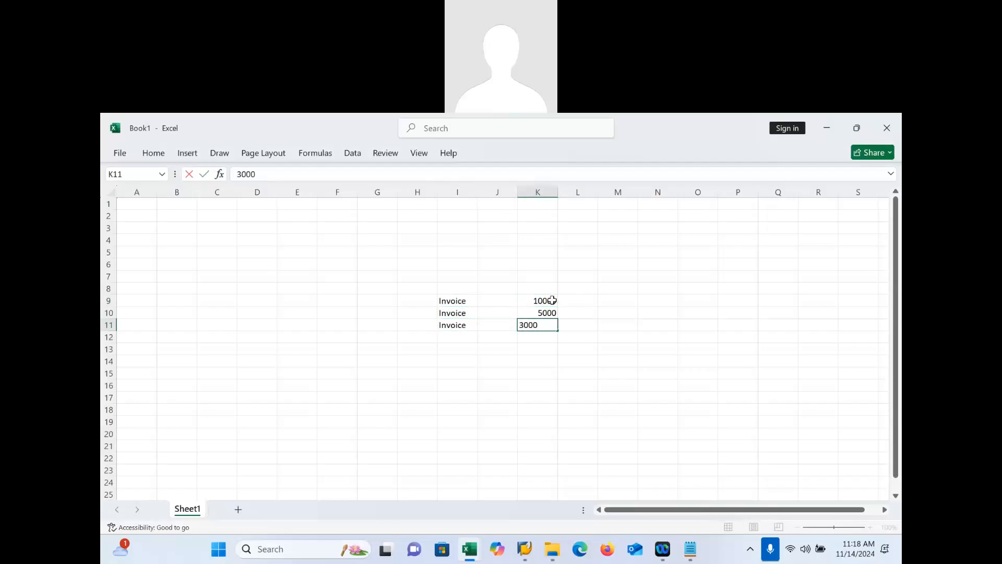
key("Return")
Step: Enter the note "Customer making payment of 10000" in J16 and review it against the invoice rows
left_click(488, 385)
type("CU")
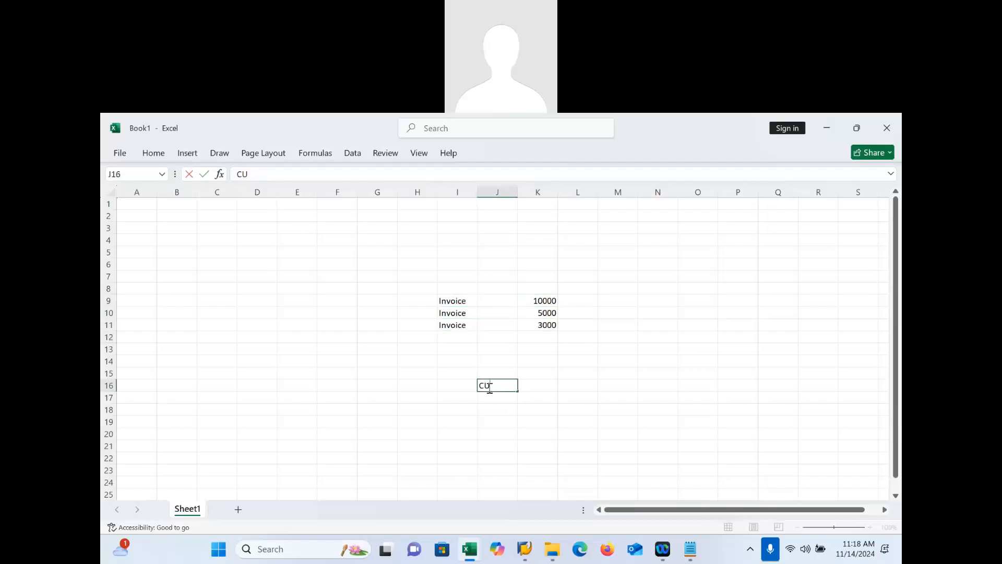
type("stomer makin")
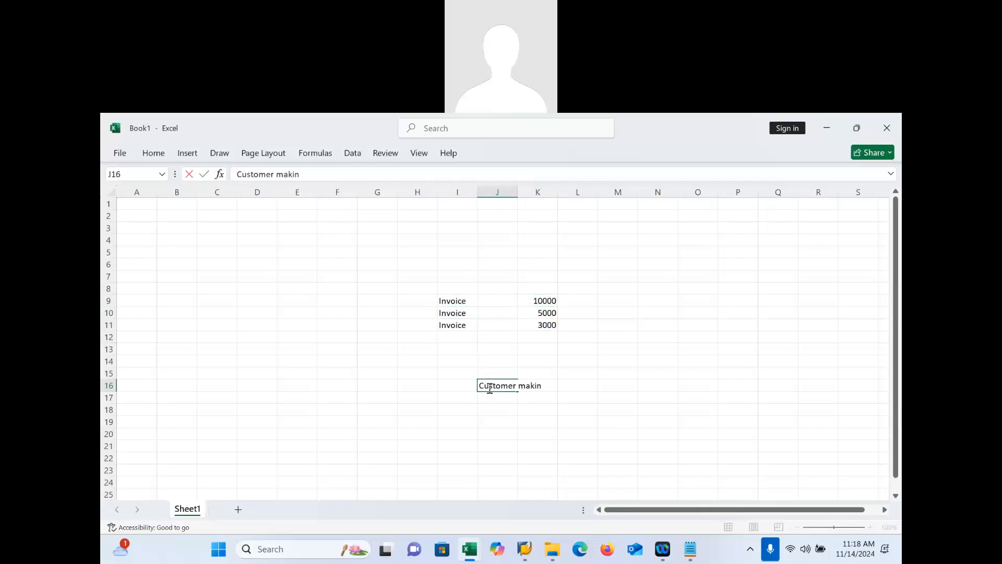
type("g")
key("BackSpace")
type("g payment of 10000")
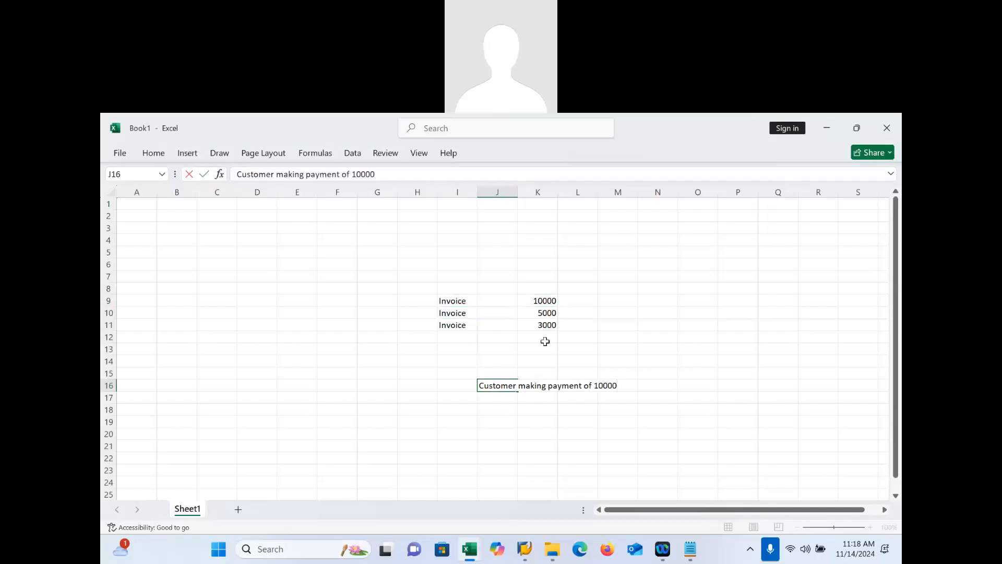
left_click(545, 341)
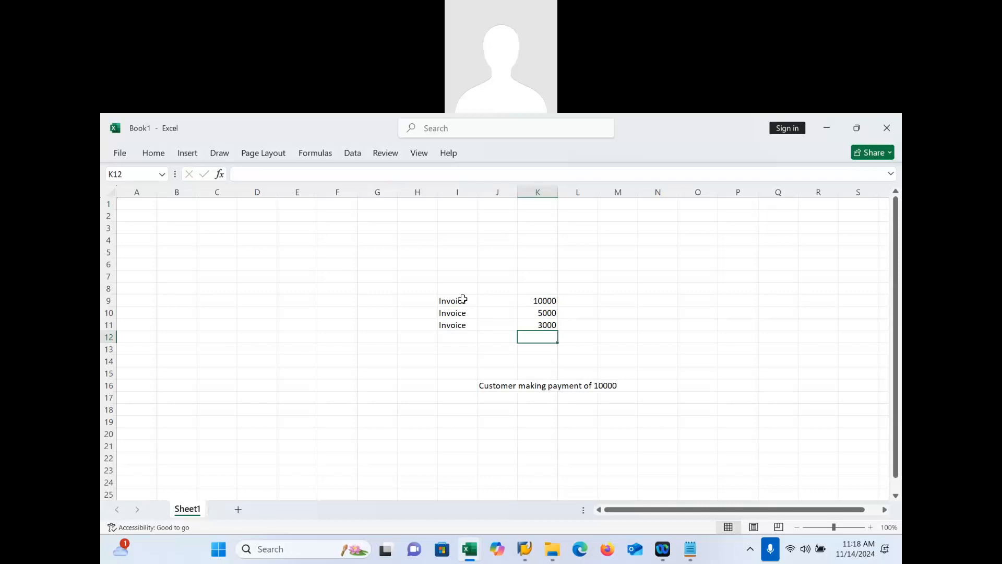
left_click_drag(460, 301, 577, 323)
left_click(493, 385)
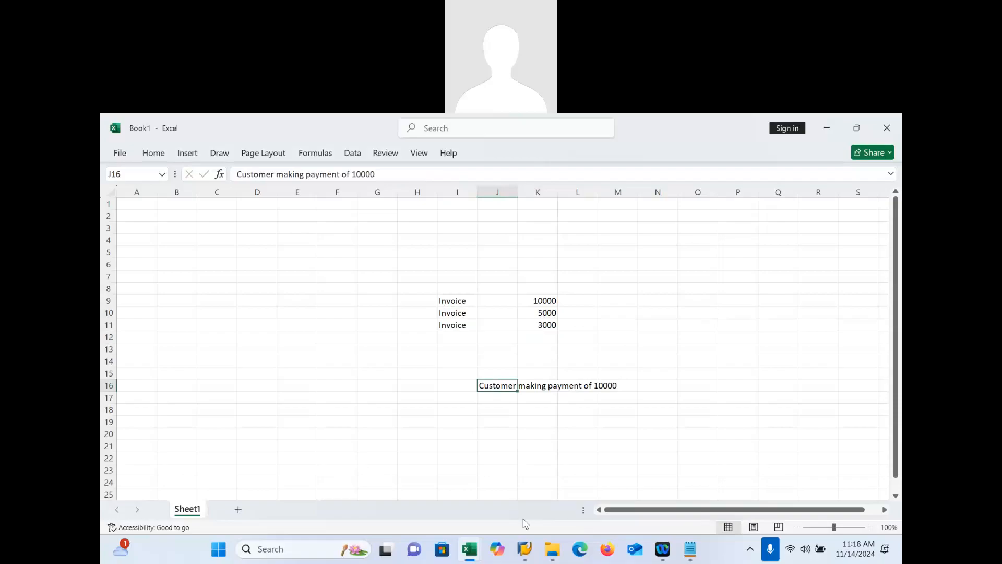
Step: Switch to the SAP Clear Customer session and try to open the customer line items with /nfbl5n
left_click(525, 549)
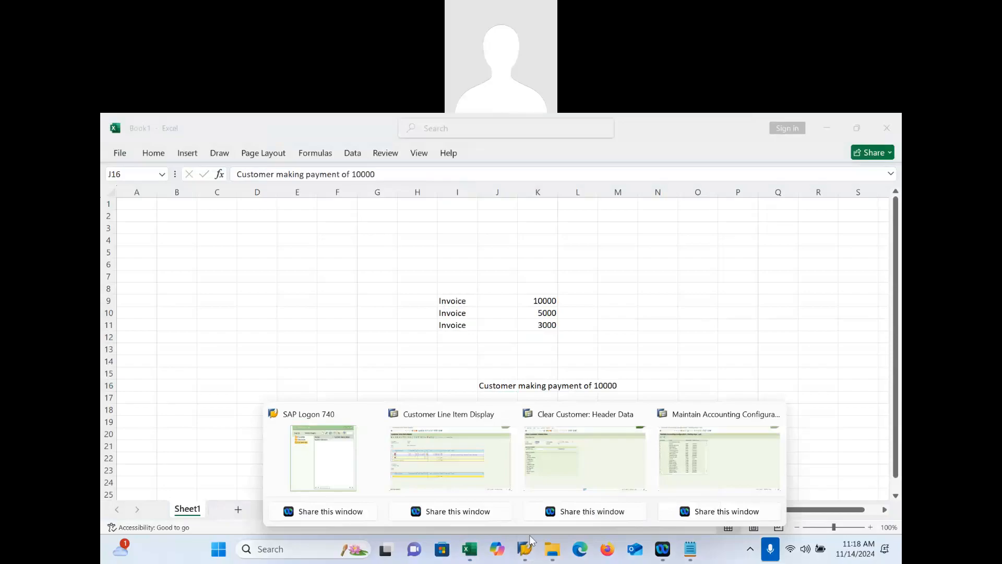
left_click(614, 467)
left_click(153, 142)
type("/nfb")
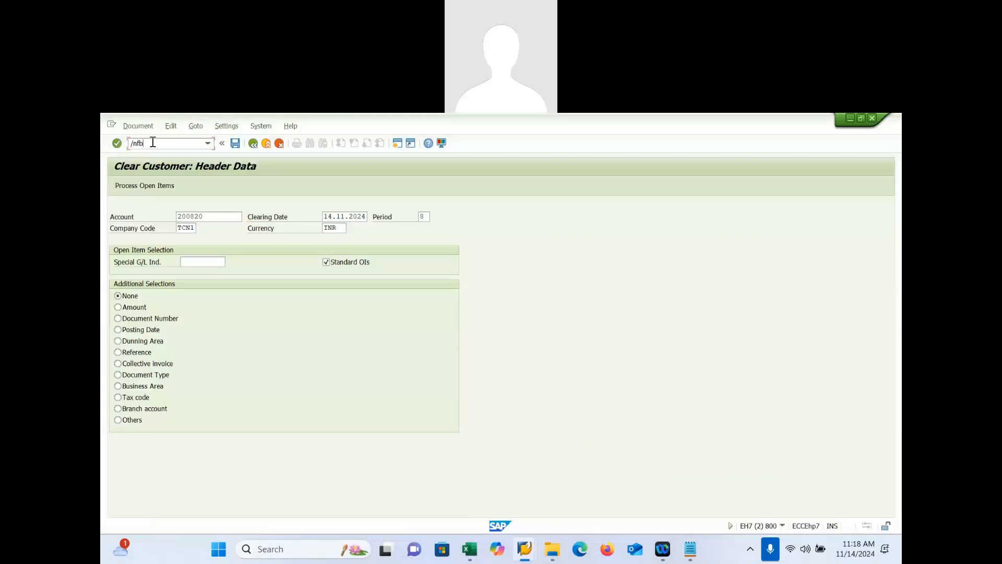
type("l5n")
key("Return")
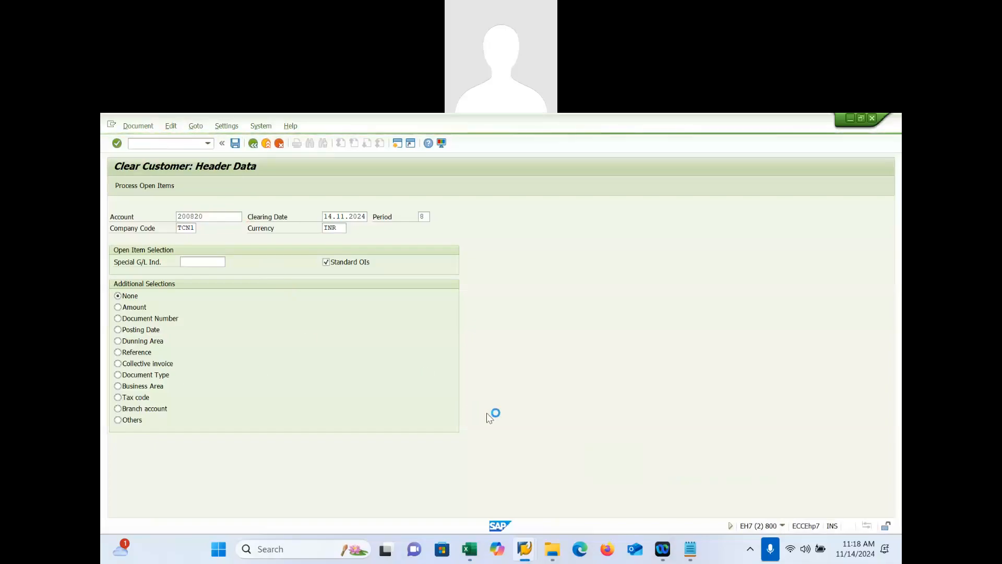
Step: Log on to a new SAP session with the user ID and password, ending any other logons in the system
mouse_move(526, 549)
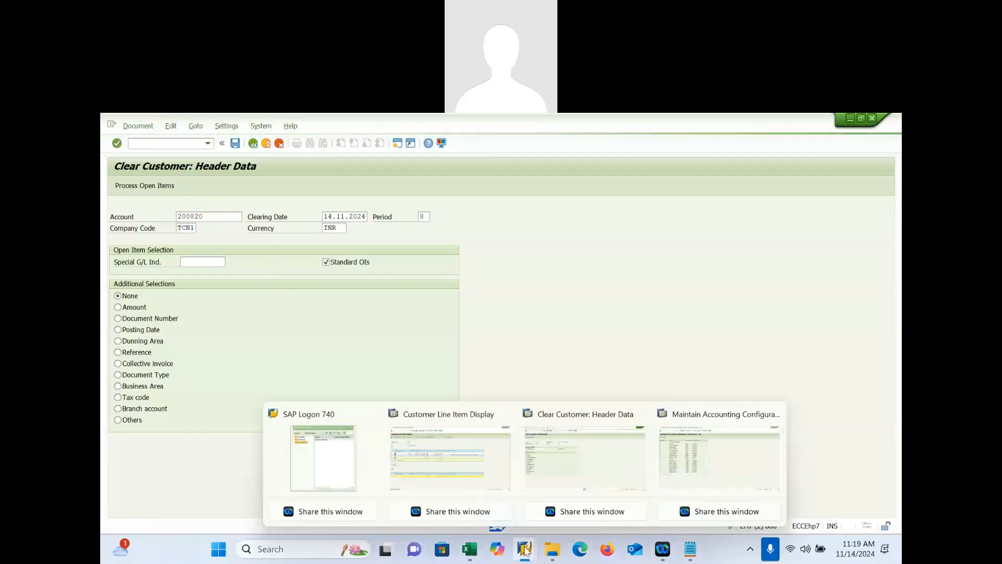
left_click(310, 477)
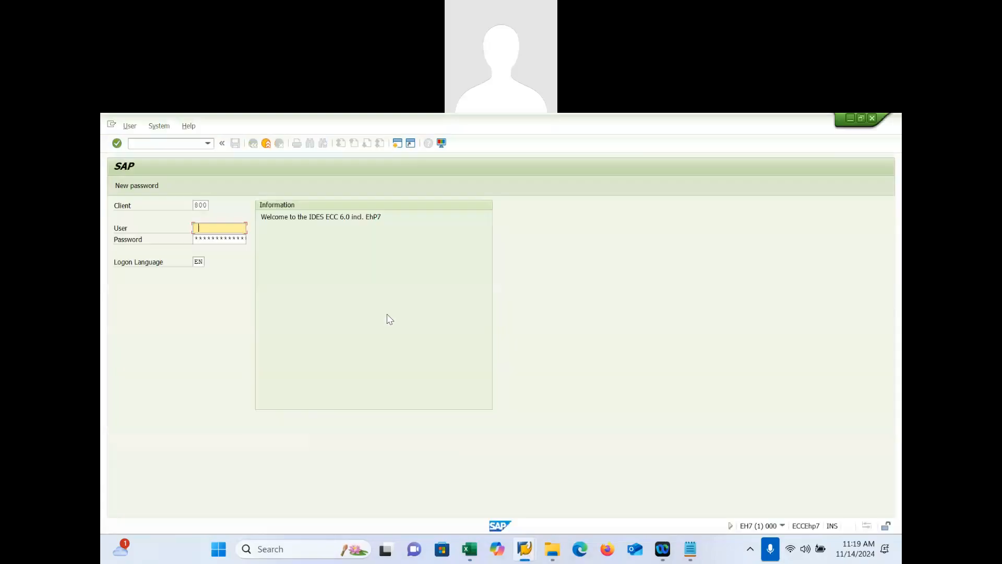
type("FICOUSER1")
key("Tab")
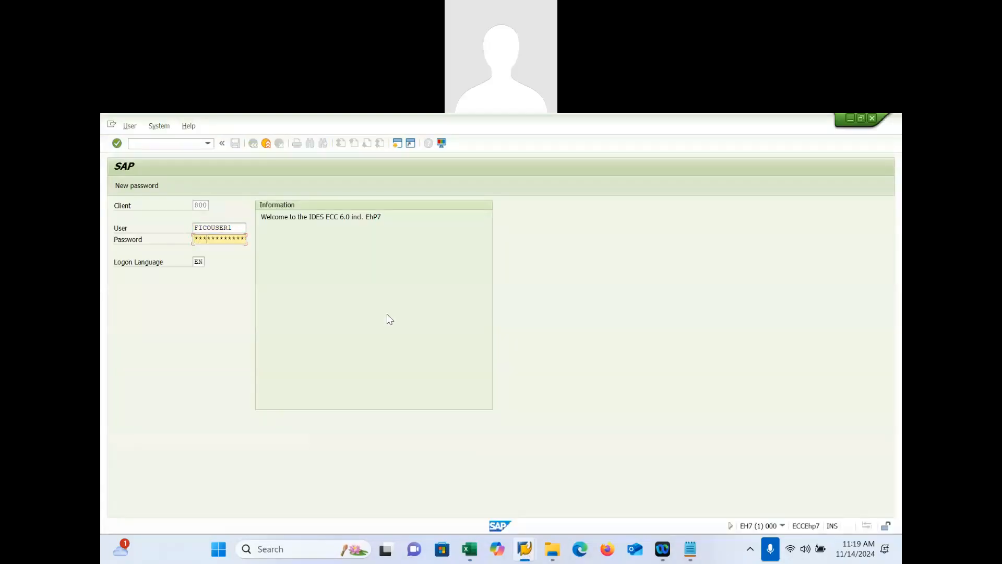
key("Return")
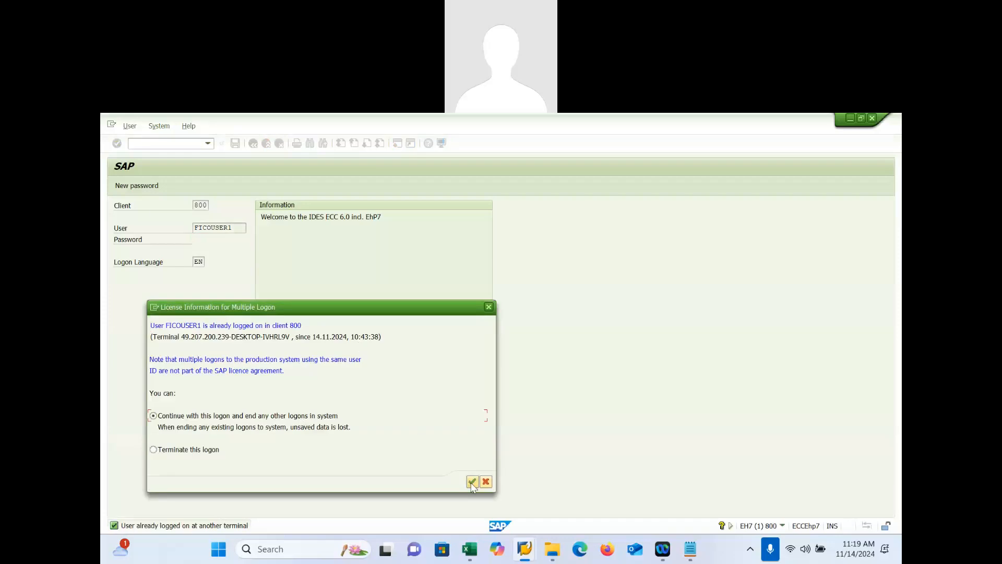
left_click(472, 481)
Step: Open transaction FB70 for entering a customer invoice, dismissing the connection error from the old session
type("Fb")
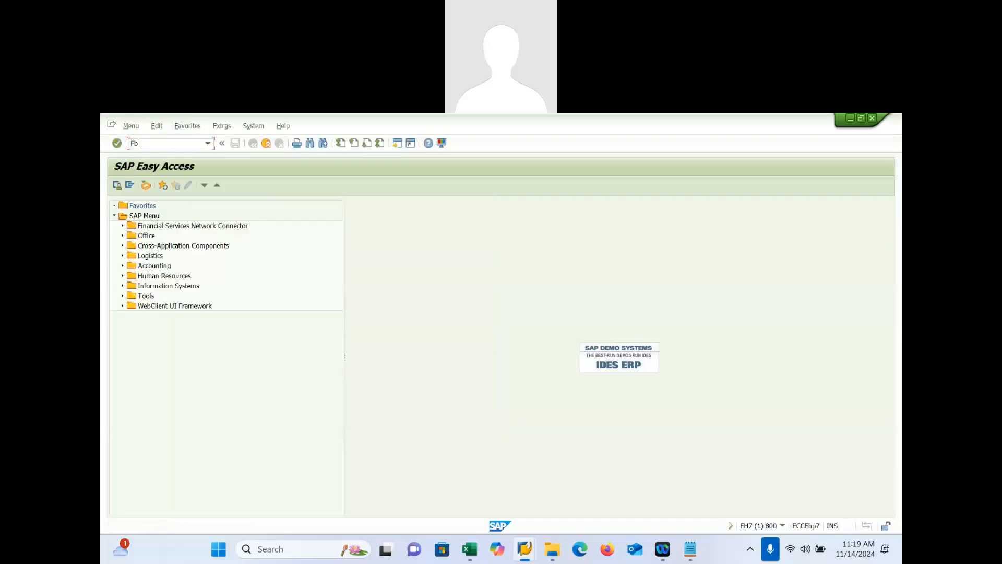
type("60")
key("Return")
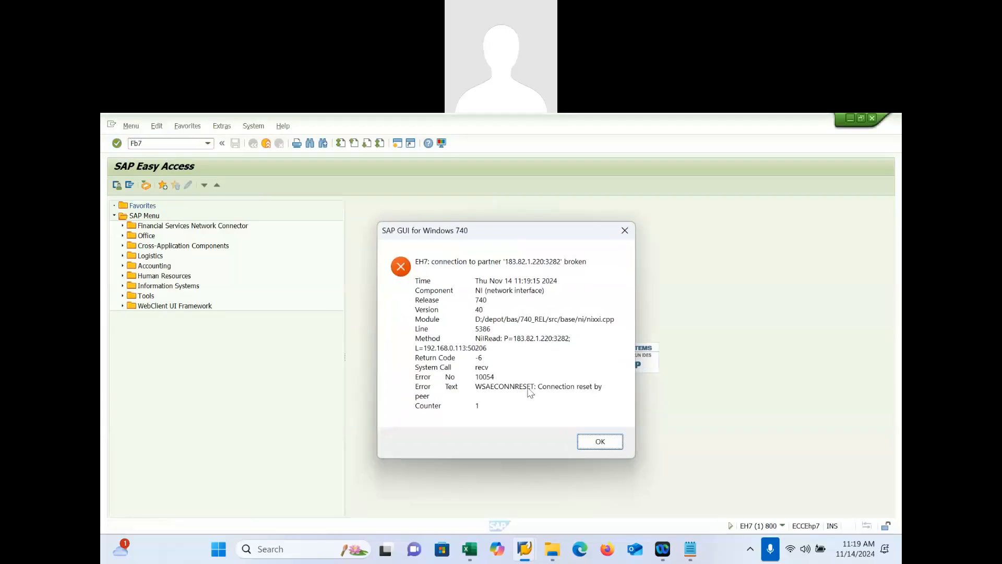
left_click(600, 441)
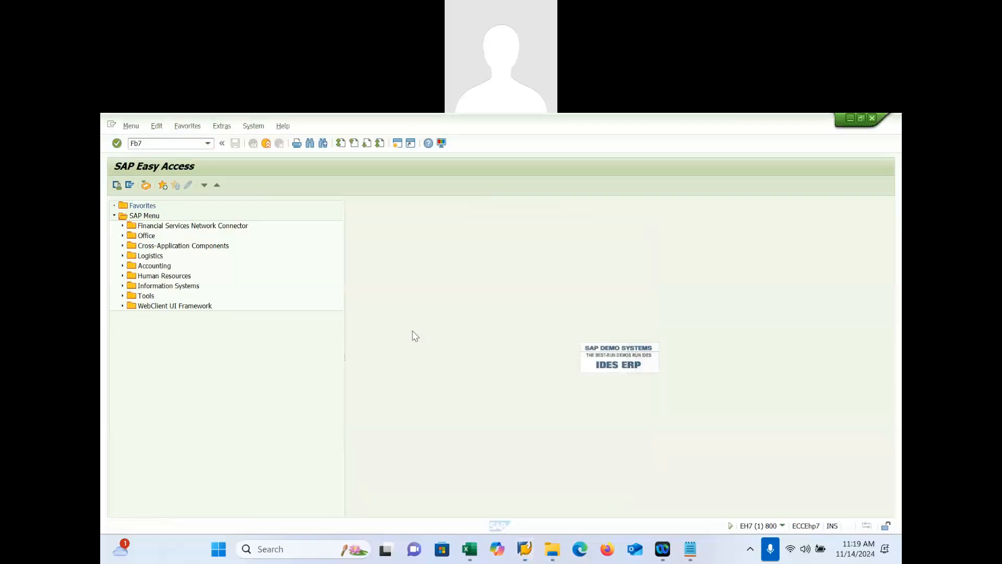
left_click(164, 143)
type("0")
key("Return")
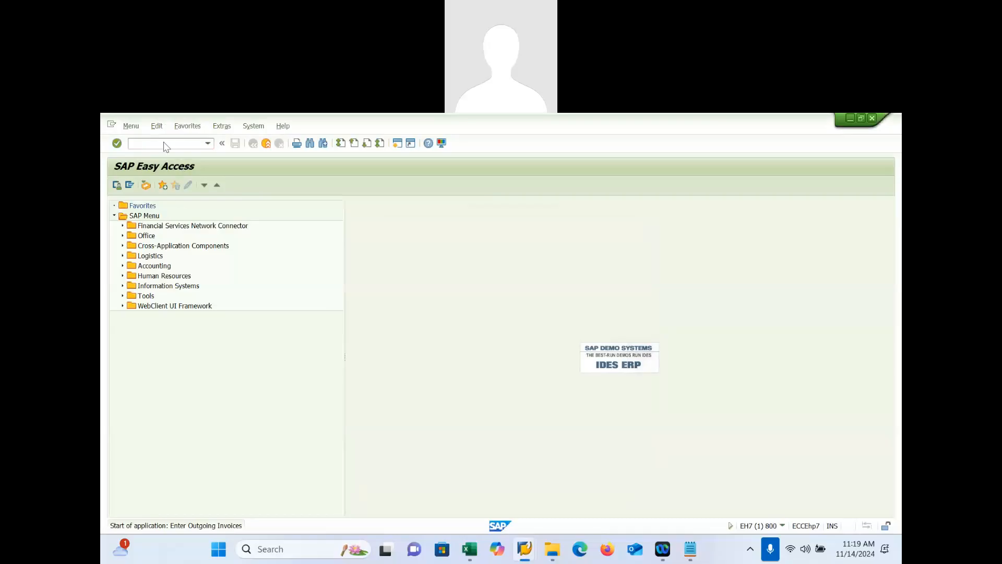
Step: Fill in the invoice's customer number with the first previously used entry
left_click(208, 254)
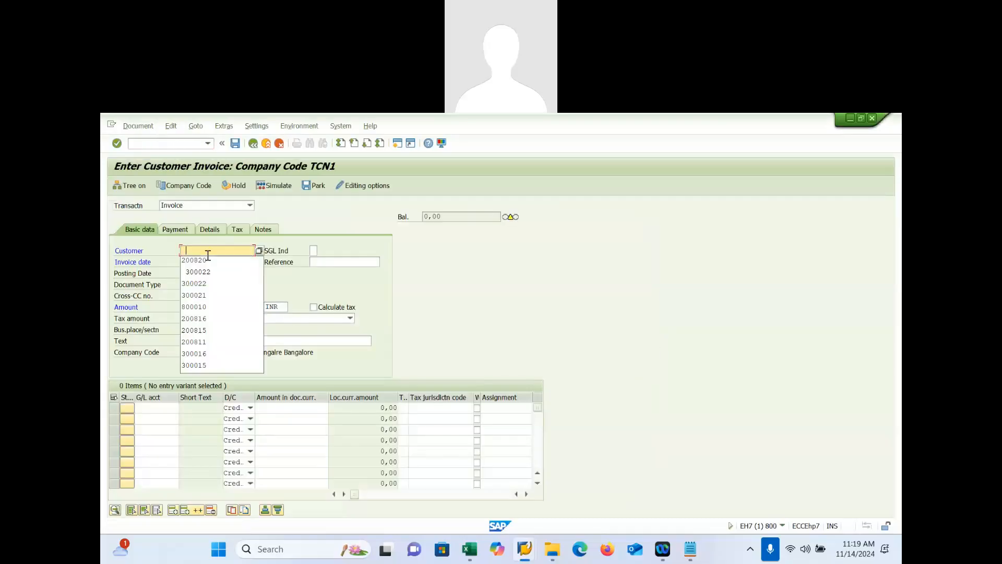
key("F4")
left_click(208, 254)
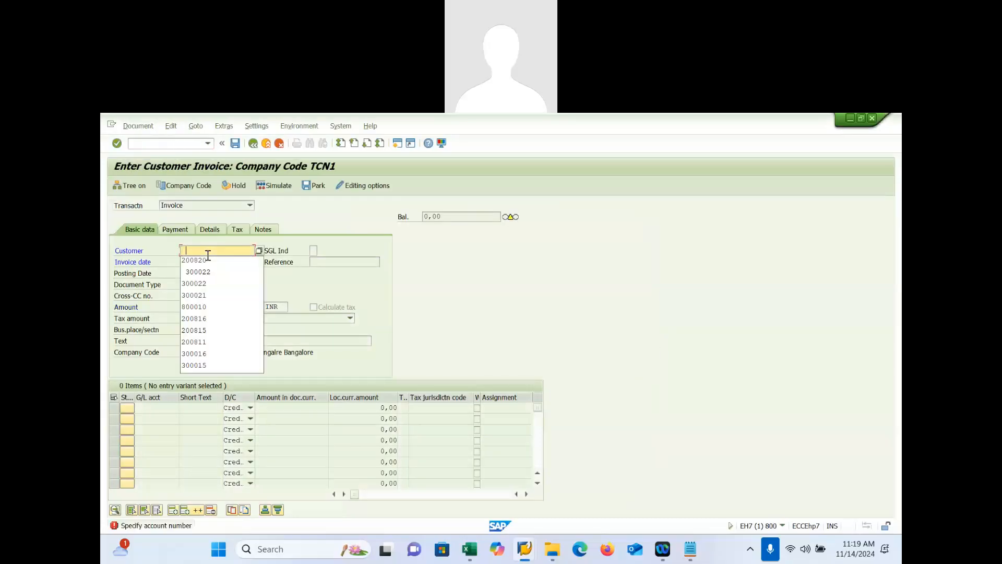
left_click(207, 258)
key("Return")
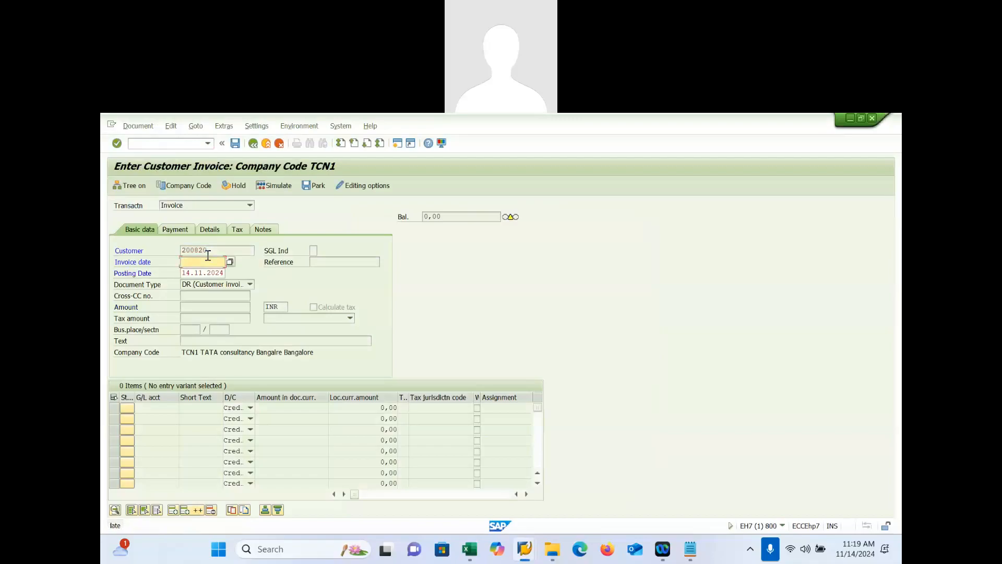
Step: Set the invoice date to 04.11.2024 and the posting date to 5.11.2024
key("Down")
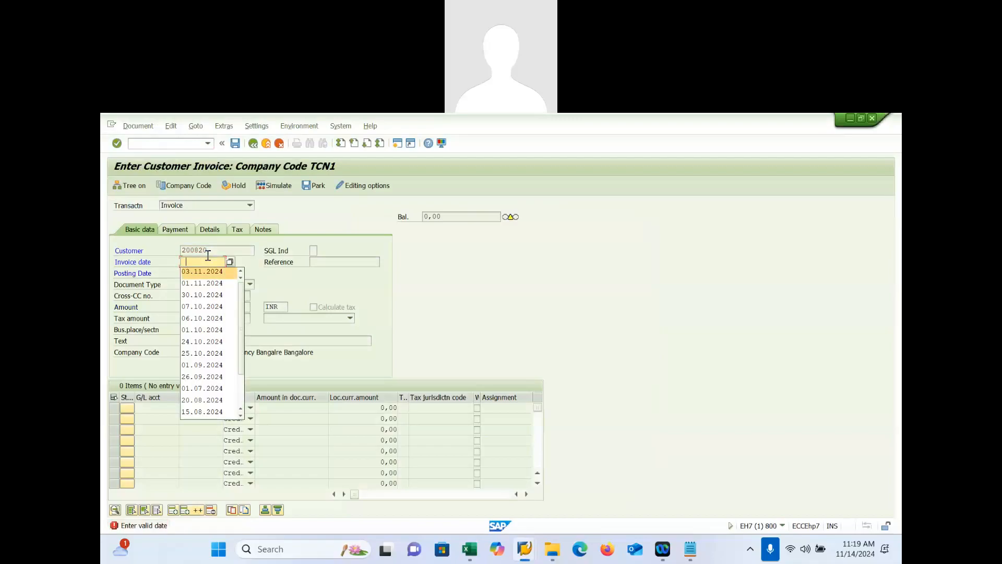
key("Return")
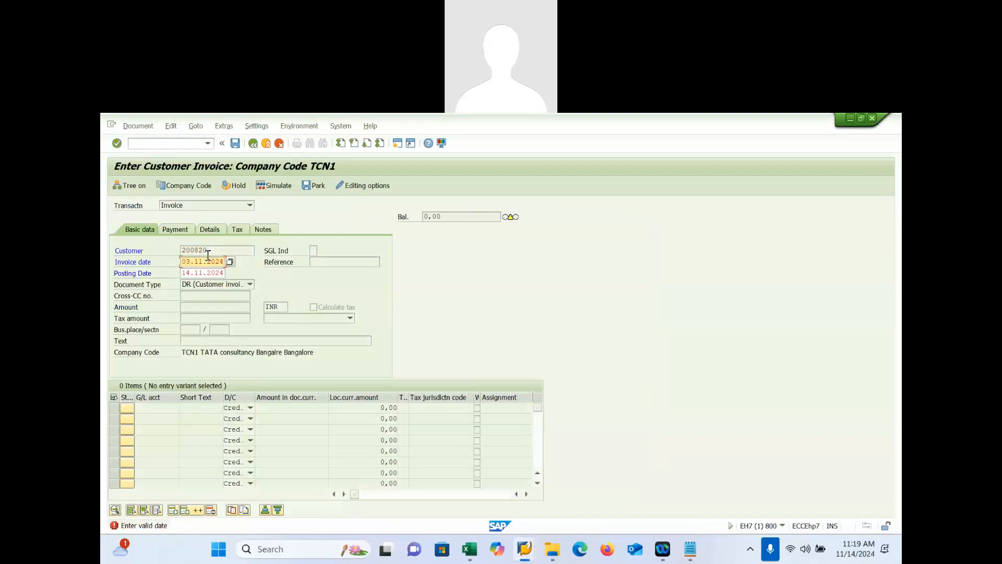
key("Down")
key("Up")
type("4")
key("Down")
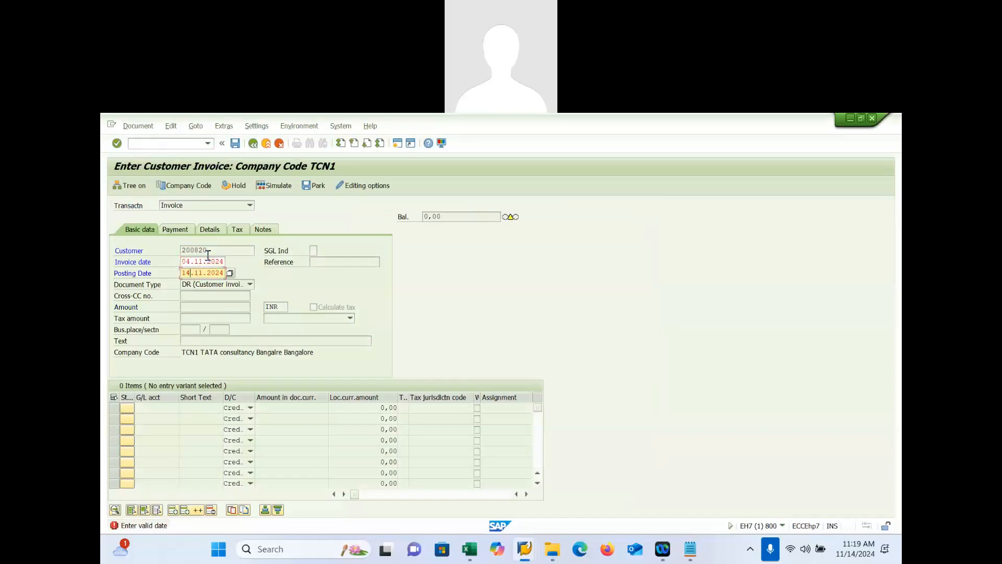
key("BackSpace")
key("BackSpace")
type("5")
key("Return")
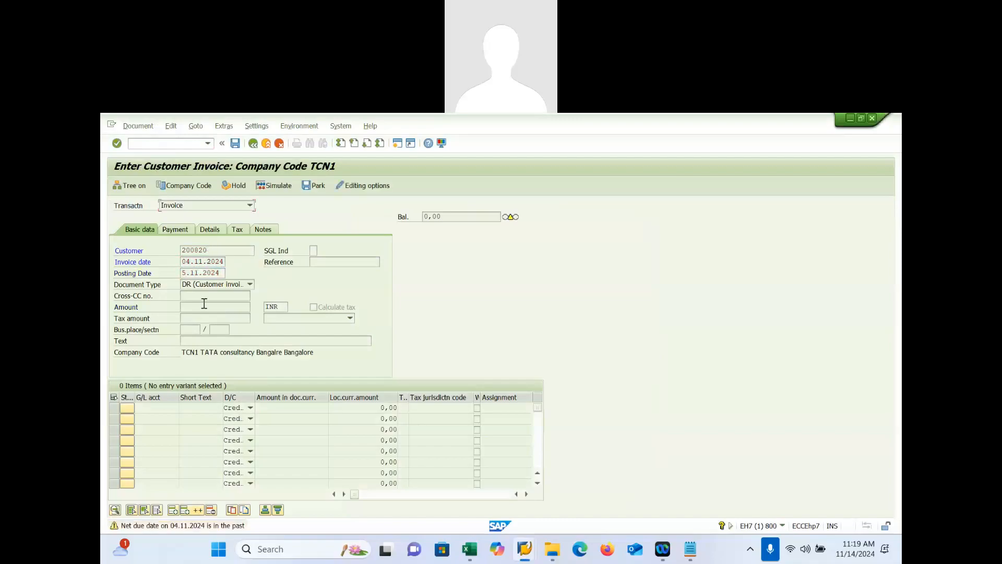
Step: Credit 5000 to the Sales Revenue G/L account, the first previously used entry, and set the invoice amount to 5000 INR
key("Return")
left_click(169, 412)
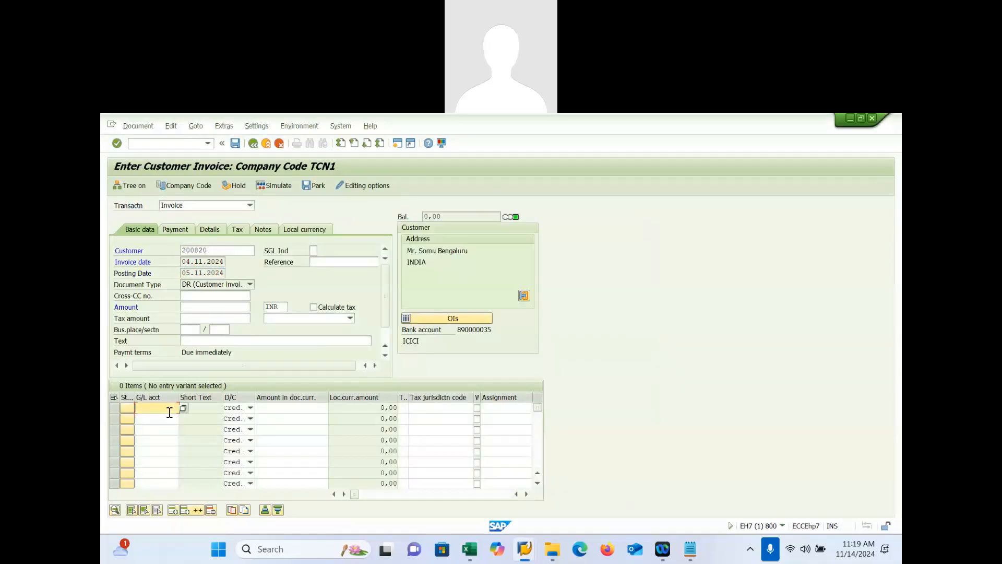
left_click(169, 412)
key("Return")
key("Tab")
key("Tab")
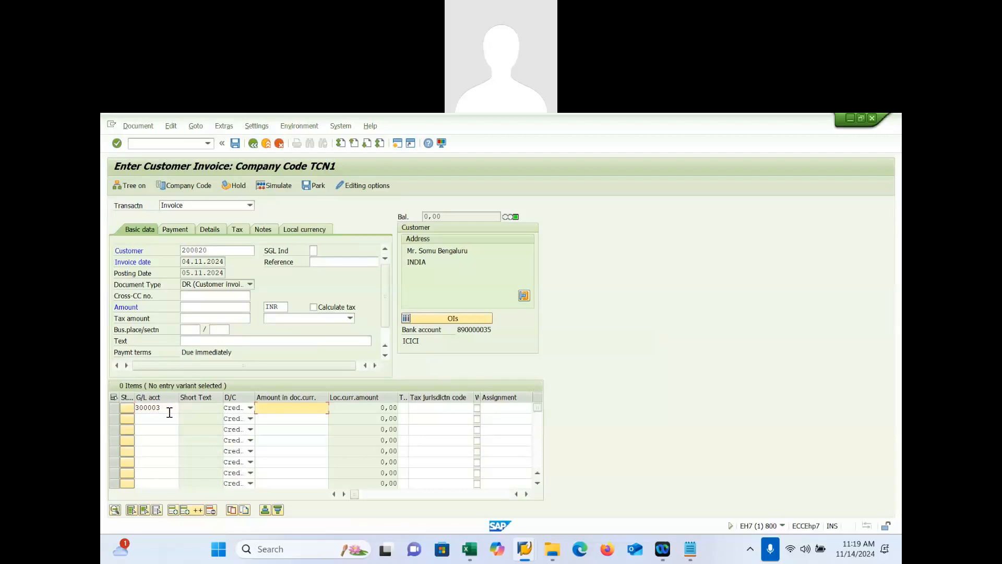
type("5000")
left_click(191, 310)
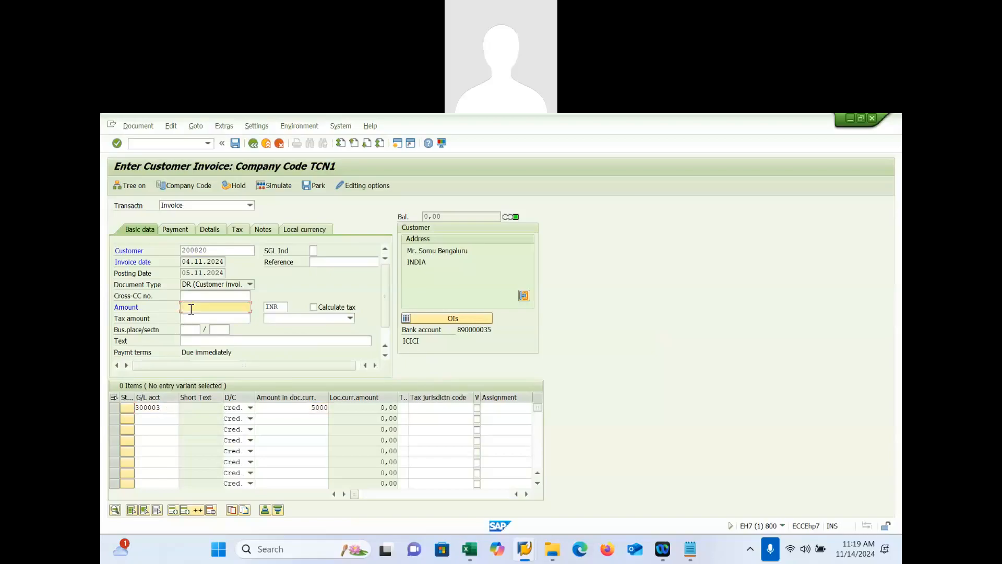
type("5000")
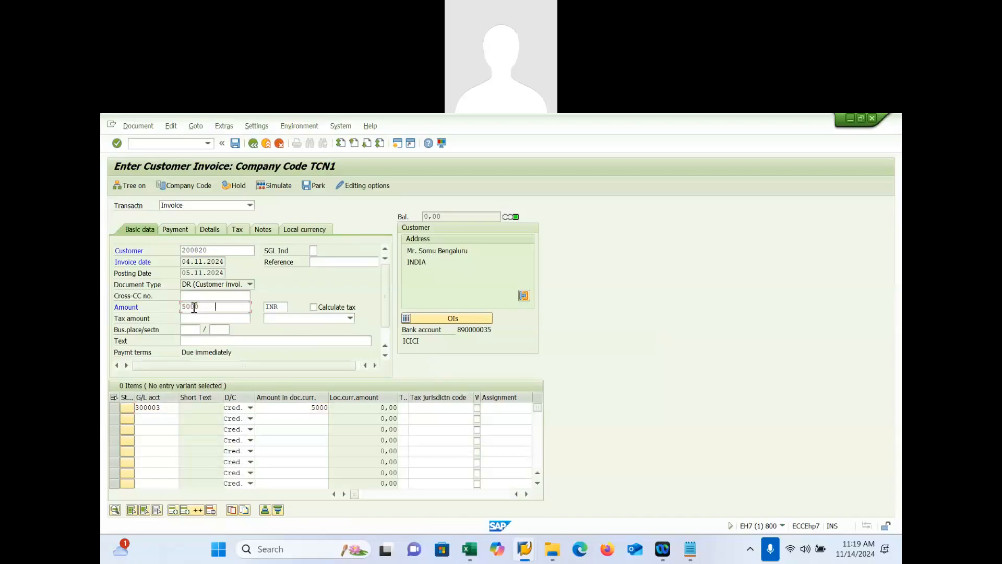
key("Return")
Step: Simulate the 5000 INR customer invoice and post it
left_click(188, 231)
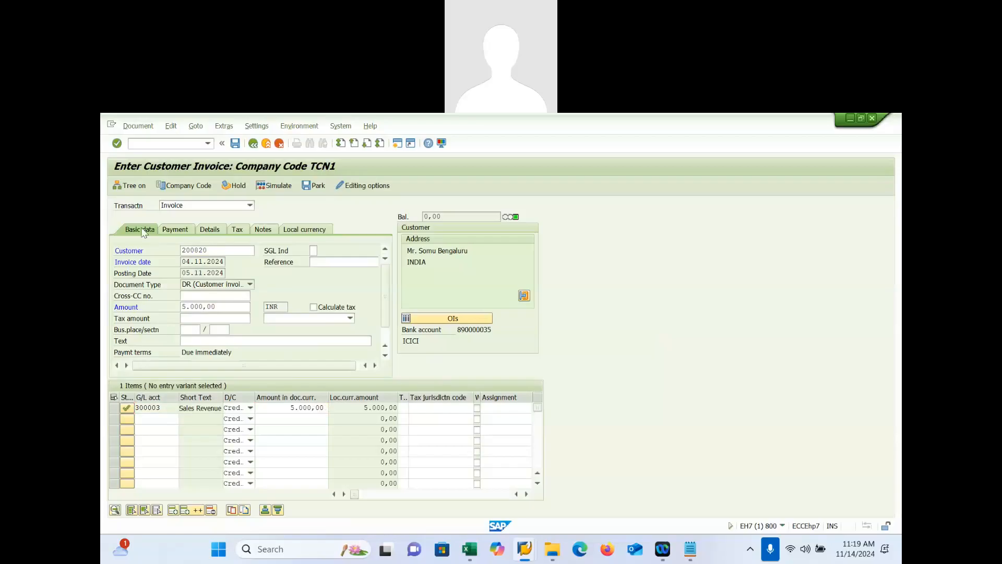
left_click(274, 185)
left_click(235, 144)
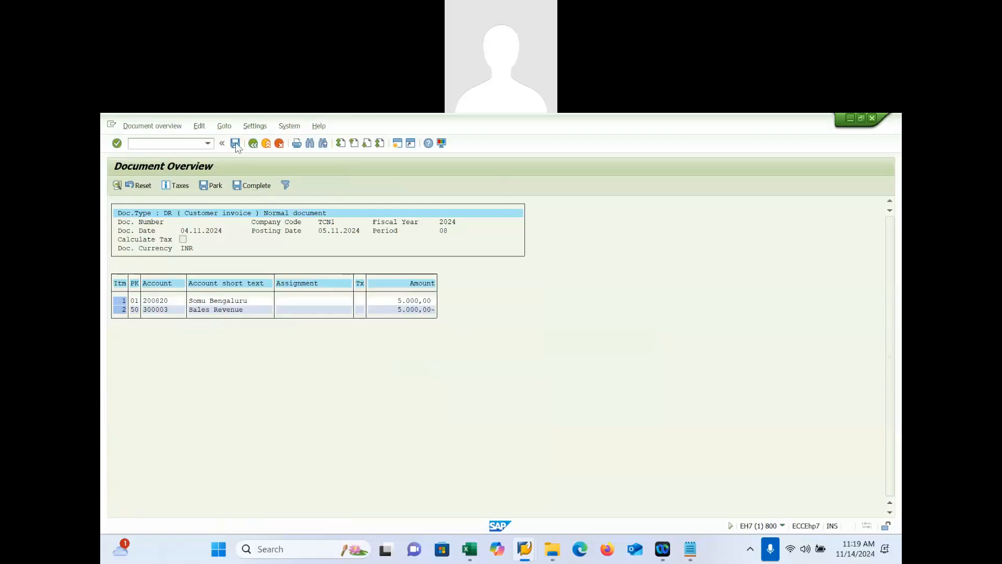
Step: Start a second invoice by filling in the customer number with the first previously used entry
left_click(232, 253)
key("Down")
key("Return")
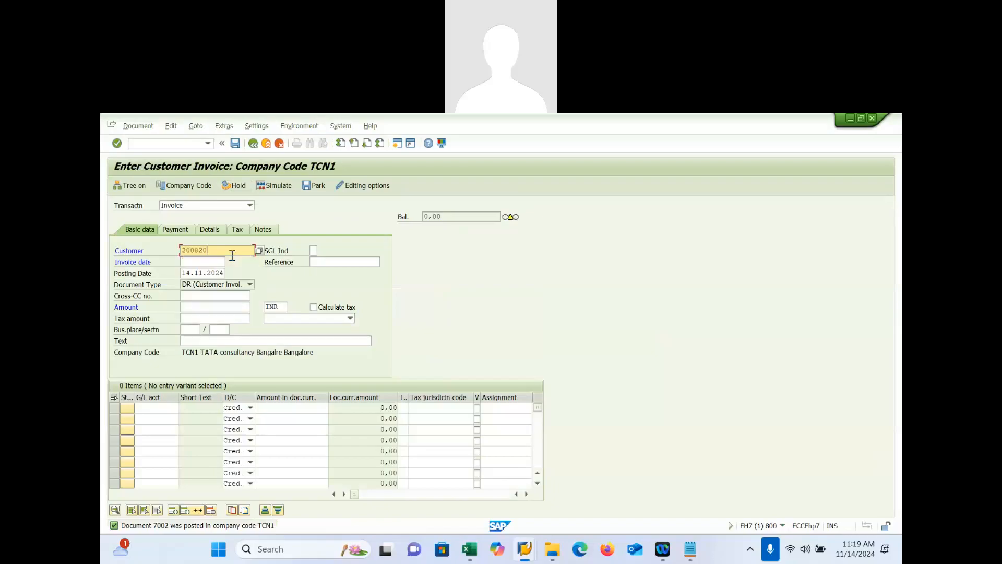
Step: Set the second invoice's invoice date to 06.11.2024 and its posting date to 5.11.2024
key("Tab")
key("Down")
key("Return")
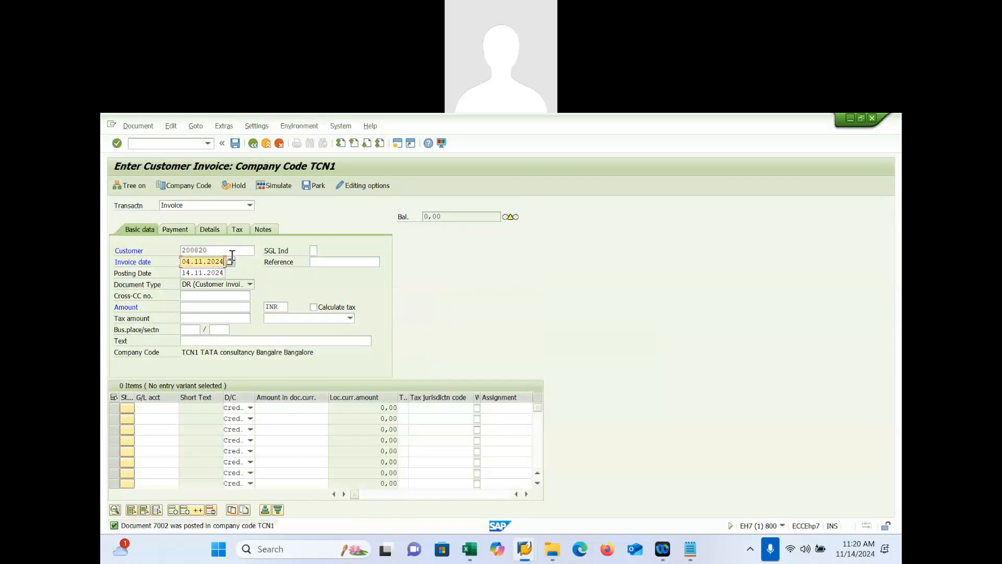
key("BackSpace")
type("6")
left_click(190, 273)
key("BackSpace")
key("BackSpace")
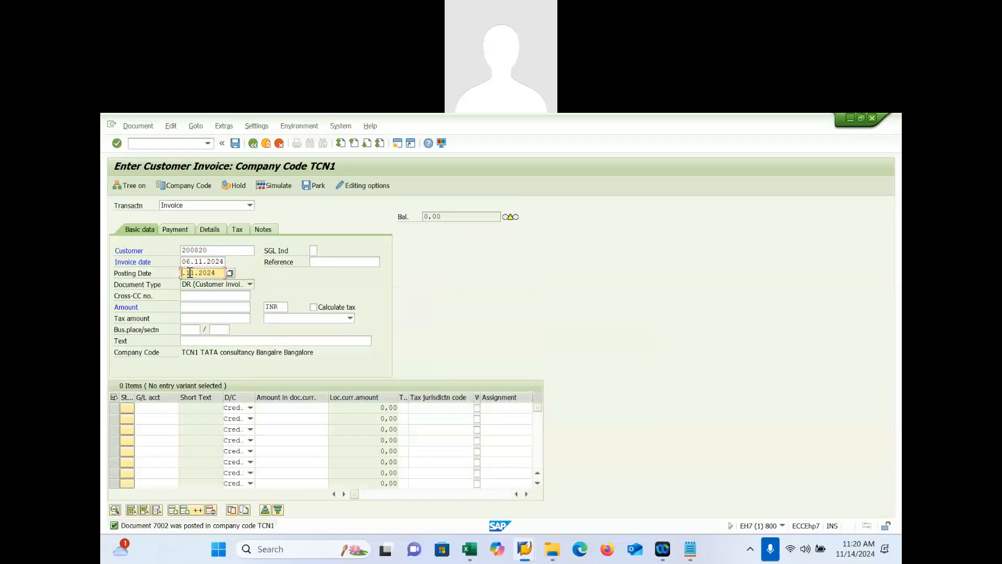
type("5")
Step: Set the second invoice's amount to 3000 INR and fill its first line with the first previously used G/L account
left_click(203, 307)
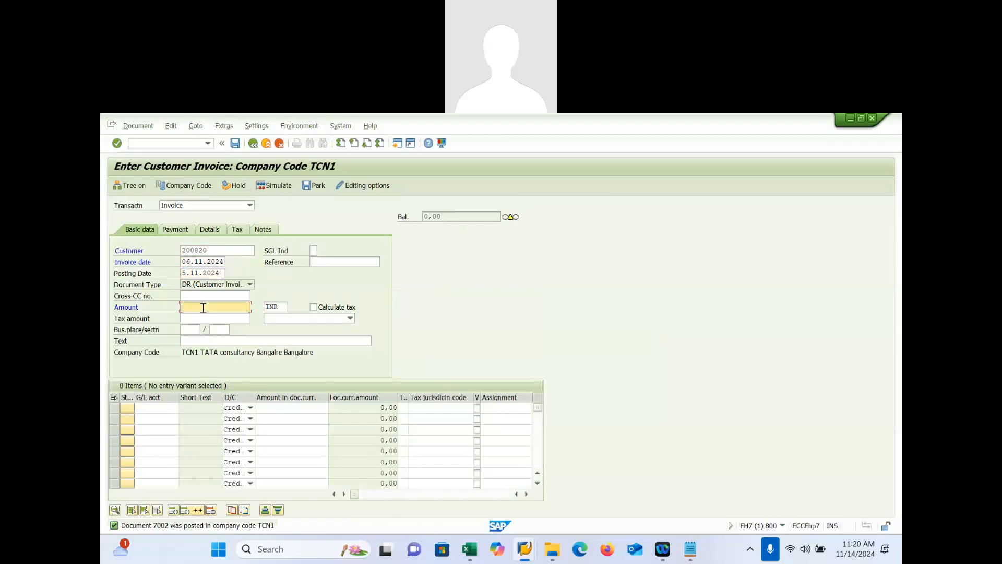
type("11000")
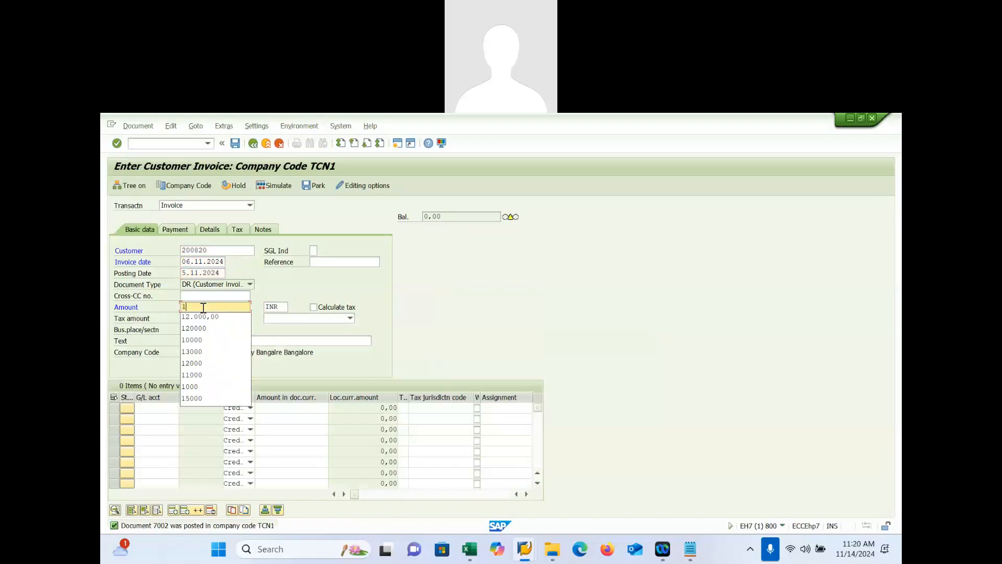
left_click(166, 406)
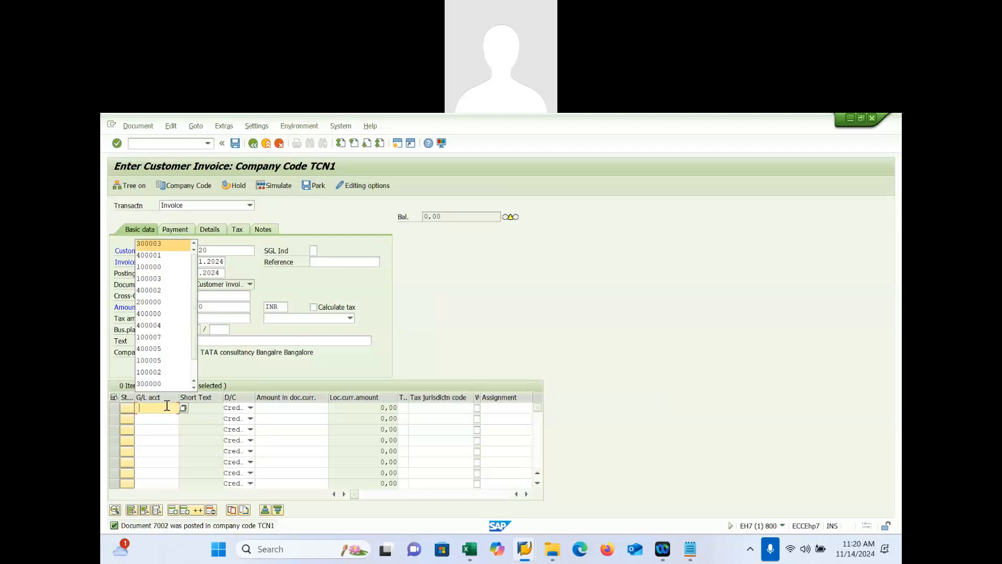
key("Return")
left_click(116, 316)
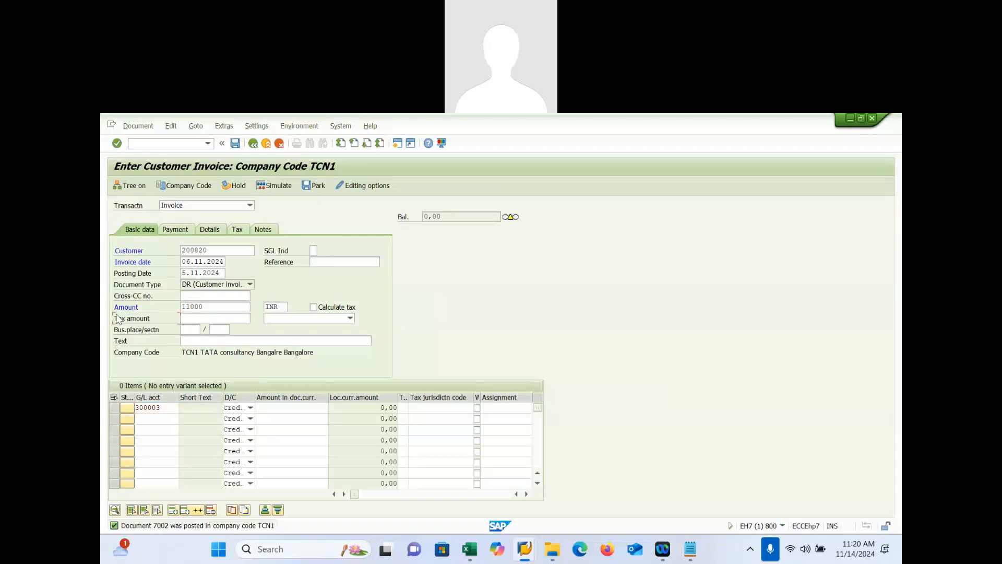
double_click(215, 306)
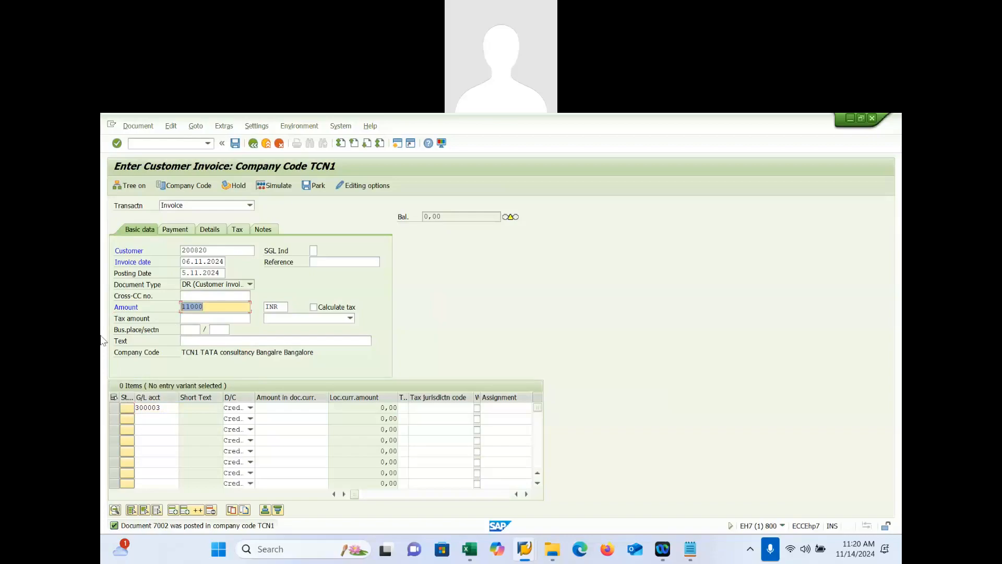
key("BackSpace")
type("3000")
Step: Set the Sales Revenue line's amount to 3000, and simulate and post the second invoice
left_click(279, 409)
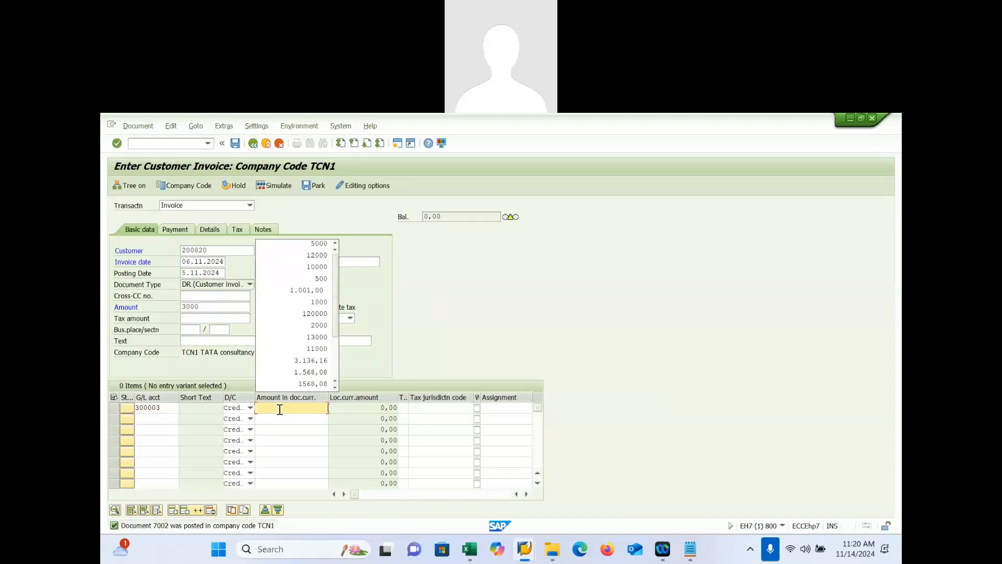
type("3000")
key("Return")
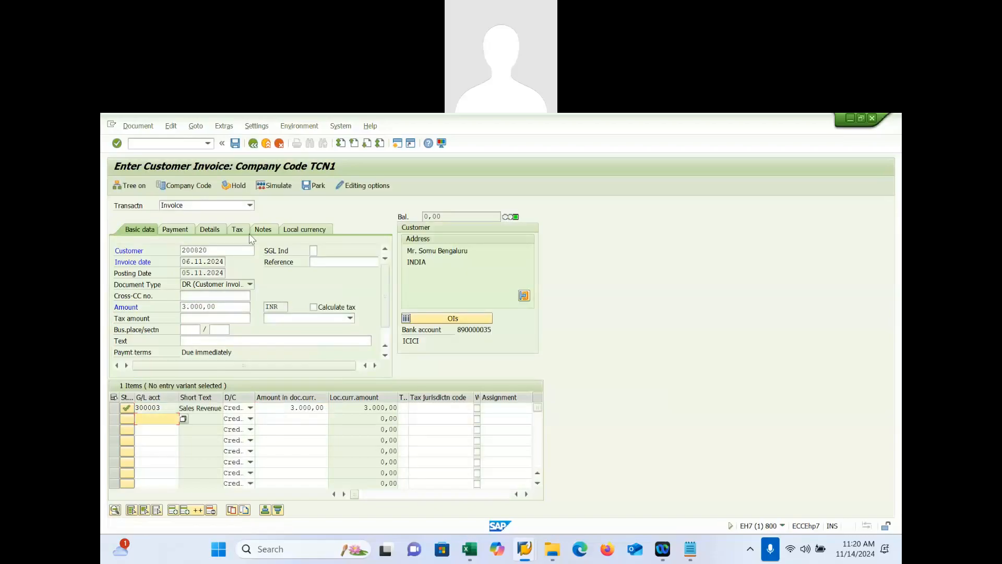
left_click(268, 186)
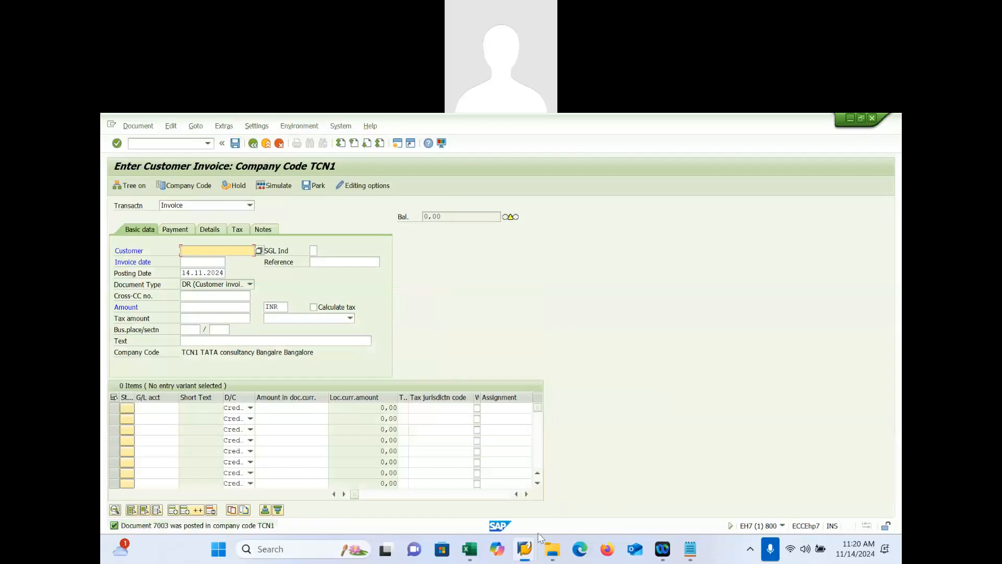
Step: Switch this session to transaction FBL5N for displaying customer line items
left_click(180, 144)
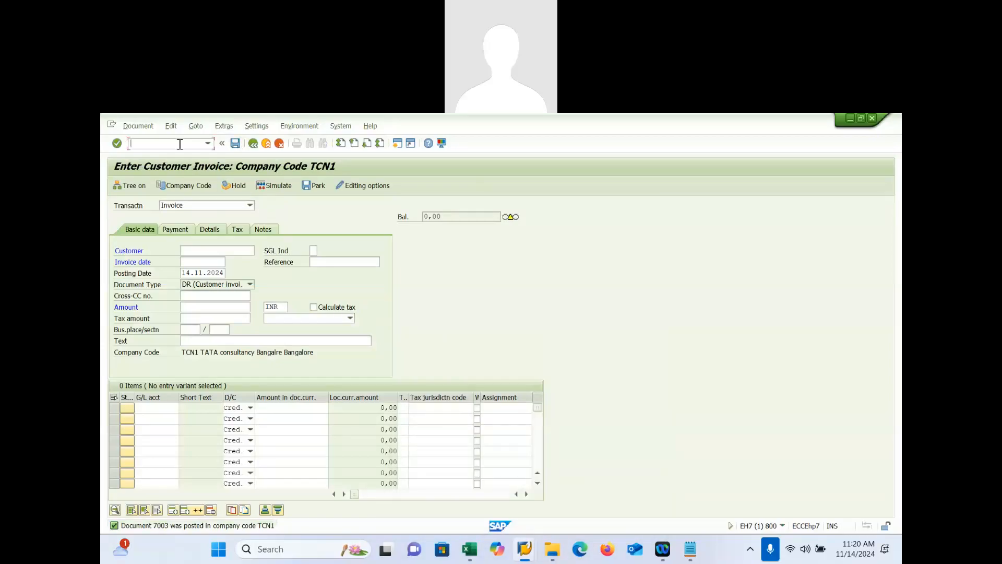
type("/nfbl5n")
key("Return")
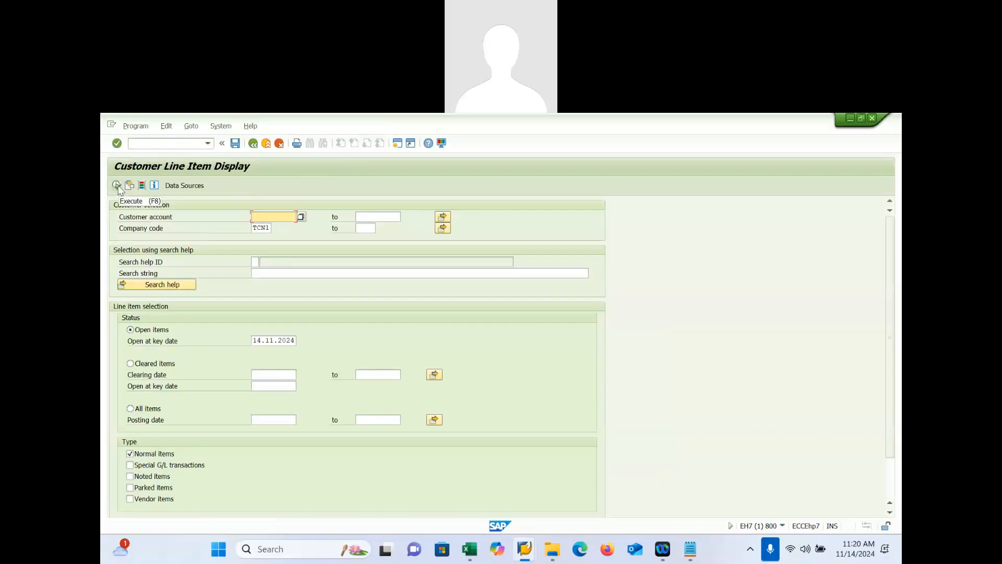
Step: List the open items of the first previously used customer account
key("BackSpace")
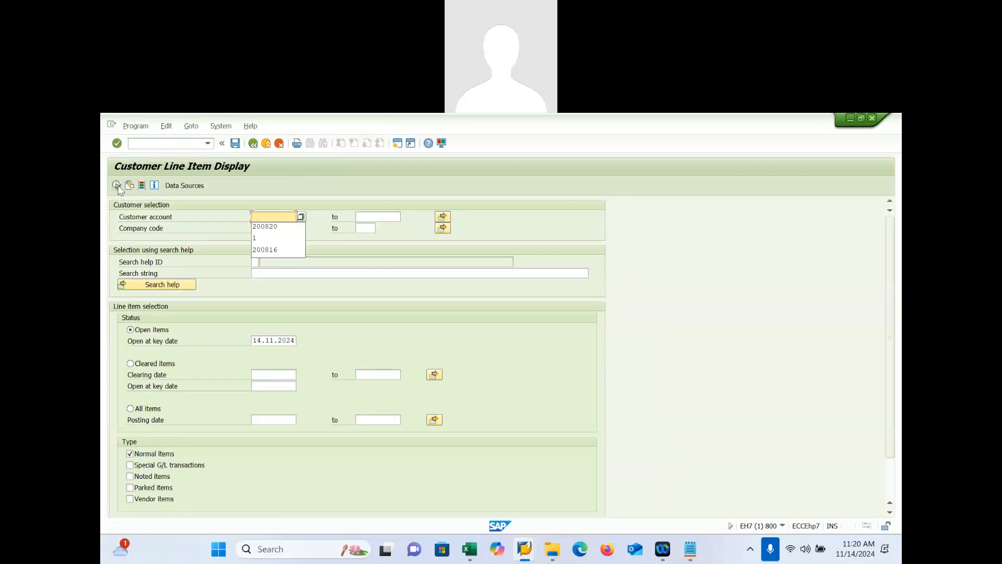
key("Down")
key("Return")
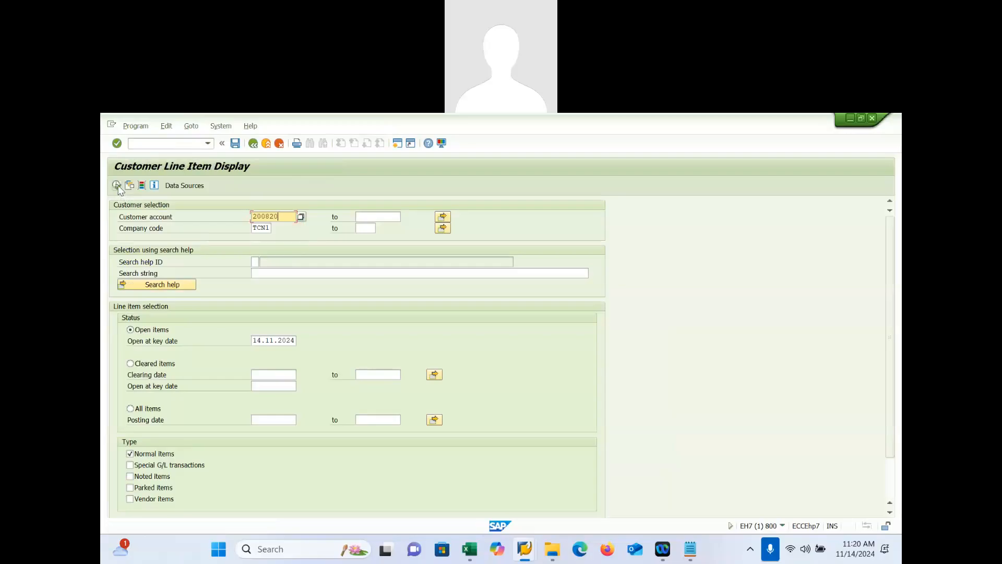
left_click(265, 375)
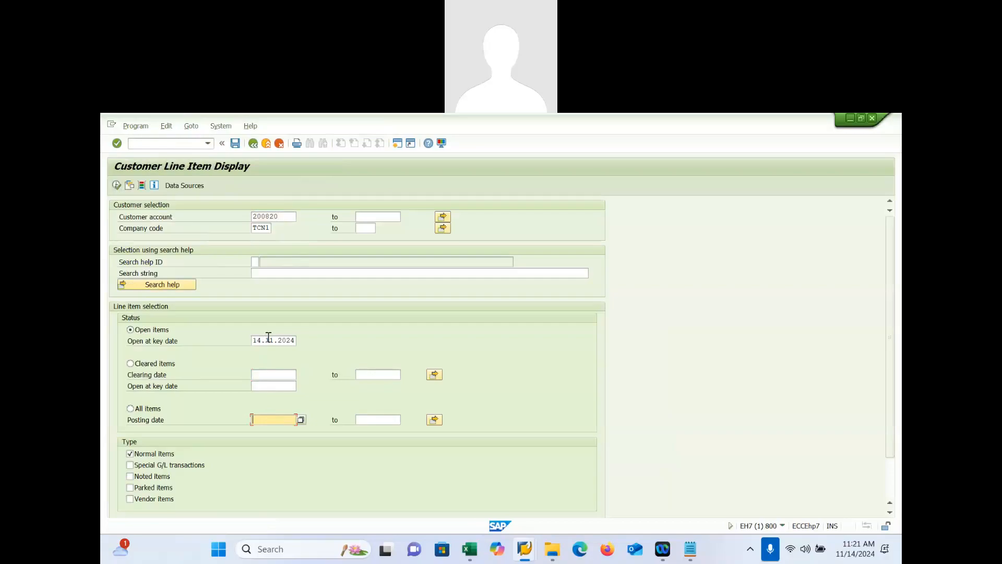
left_click(117, 186)
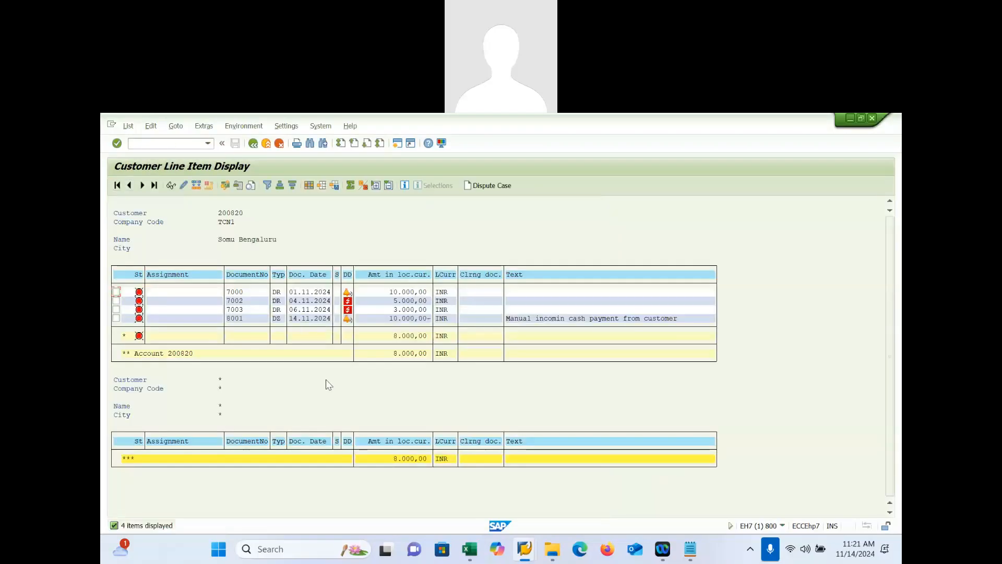
Step: Examine the document numbers, types, dates and amounts of the customer's open invoices and incoming payment
left_click(277, 292)
left_click(277, 320)
left_click(255, 319)
left_click(300, 293)
left_click(302, 301)
left_click(299, 309)
left_click(282, 319)
left_click(385, 320)
left_click(240, 293)
left_click(248, 319)
mouse_move(525, 548)
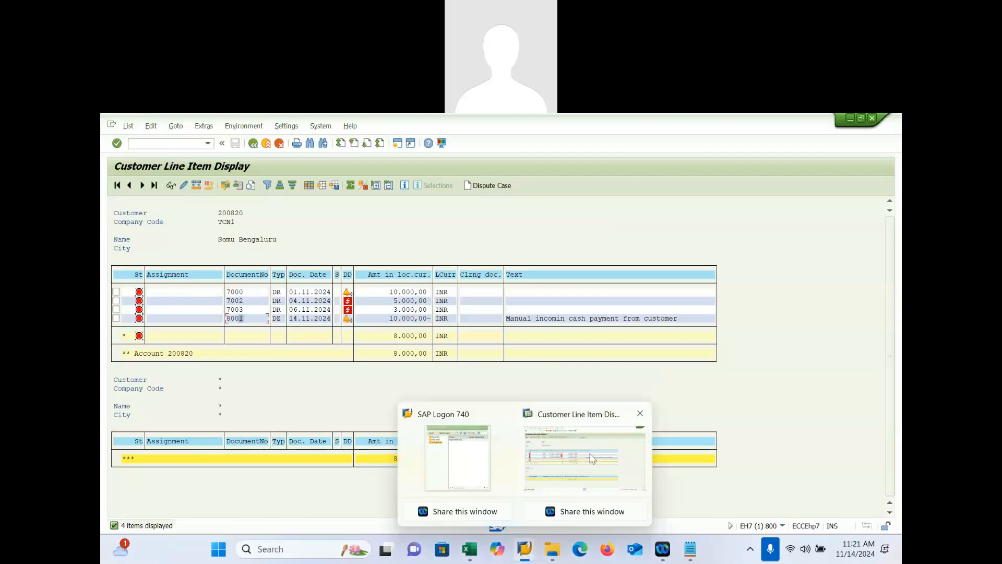
left_click(279, 321)
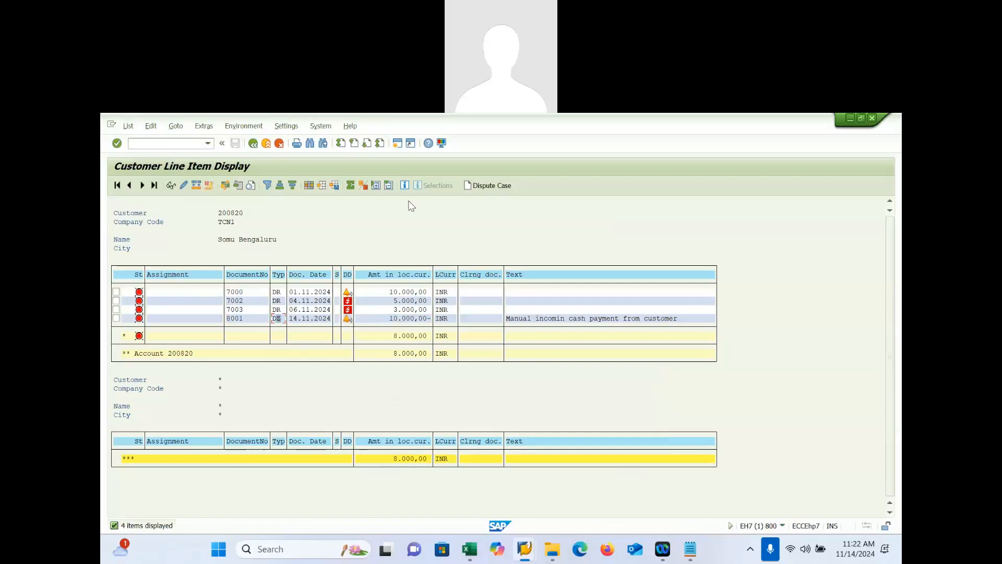
Step: Open a new session and start transaction FB01 for posting a document
left_click(397, 145)
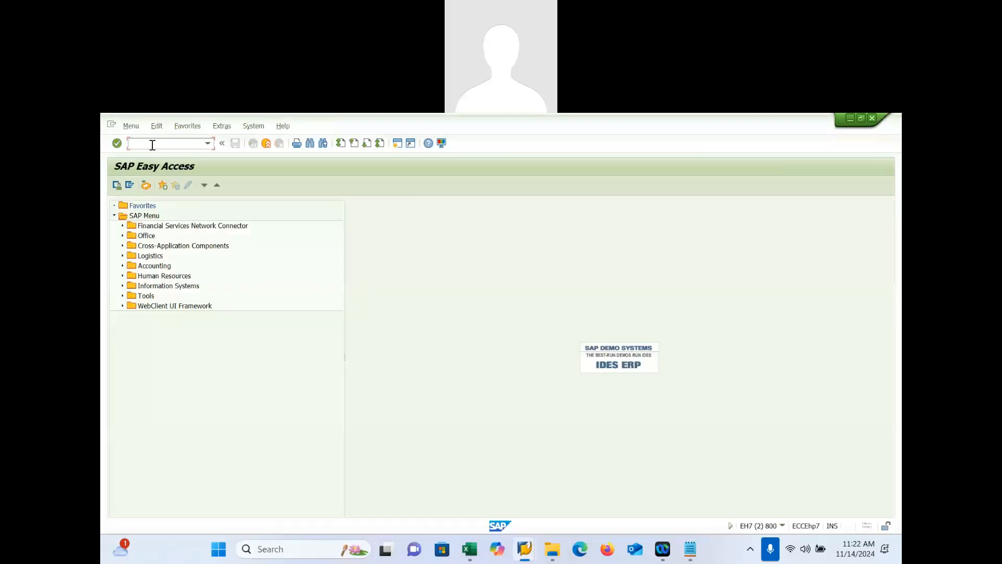
type("fb01")
key("Return")
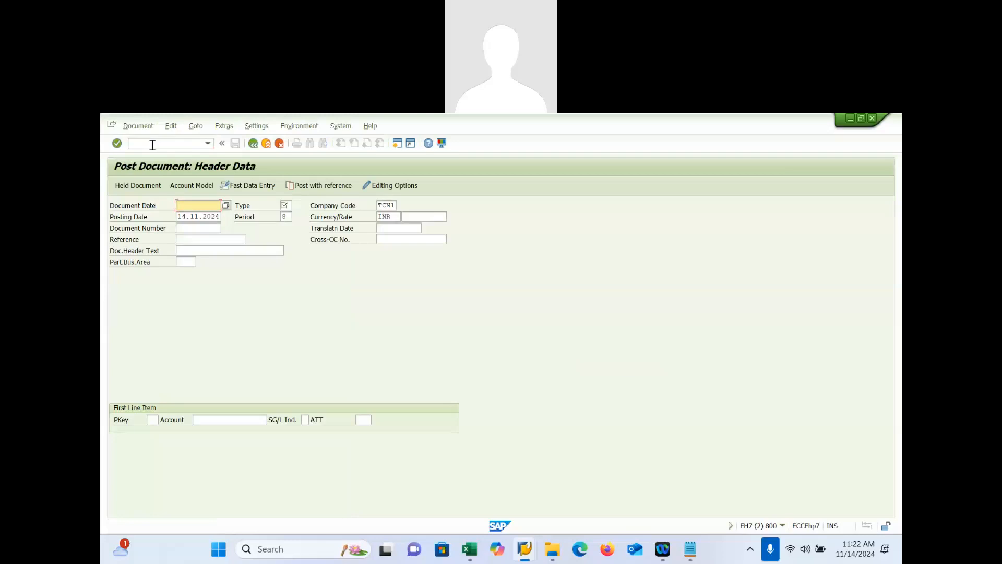
Step: Set the payment document's date to 13.11.2024
key("space")
key("Down")
type("14.11.2")
key("BackSpace")
key("BackSpace")
key("BackSpace")
key("BackSpace")
key("BackSpace")
key("BackSpace")
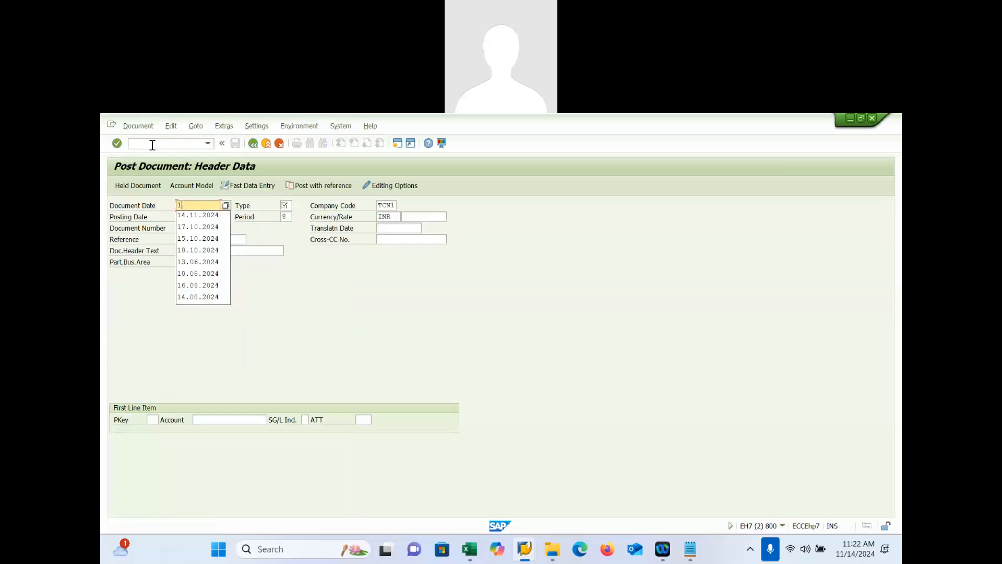
type("3.11.")
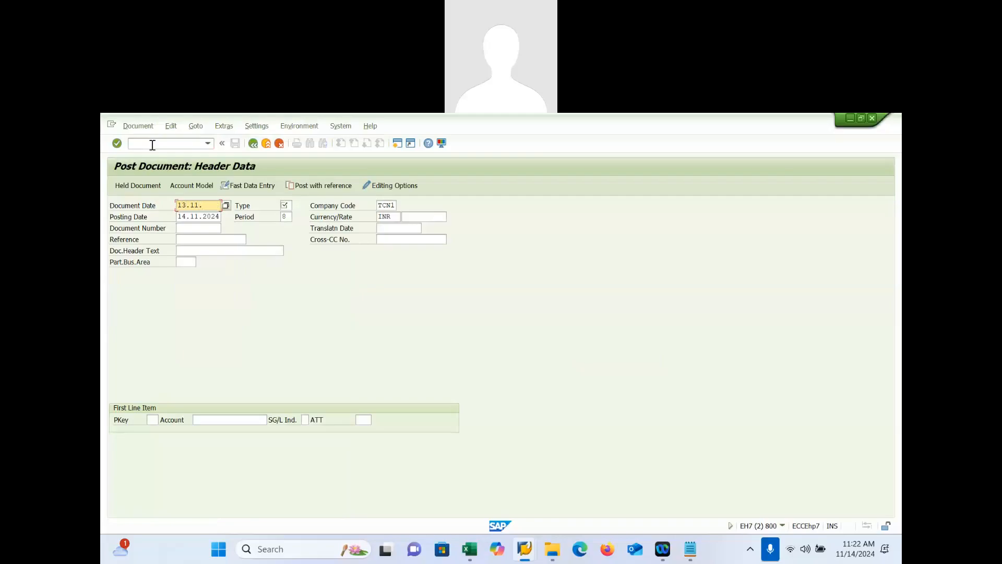
type("2024")
Step: Set the payment document's posting date to 12.11.2024 and its document type to DZ
left_click(187, 217)
key("BackSpace")
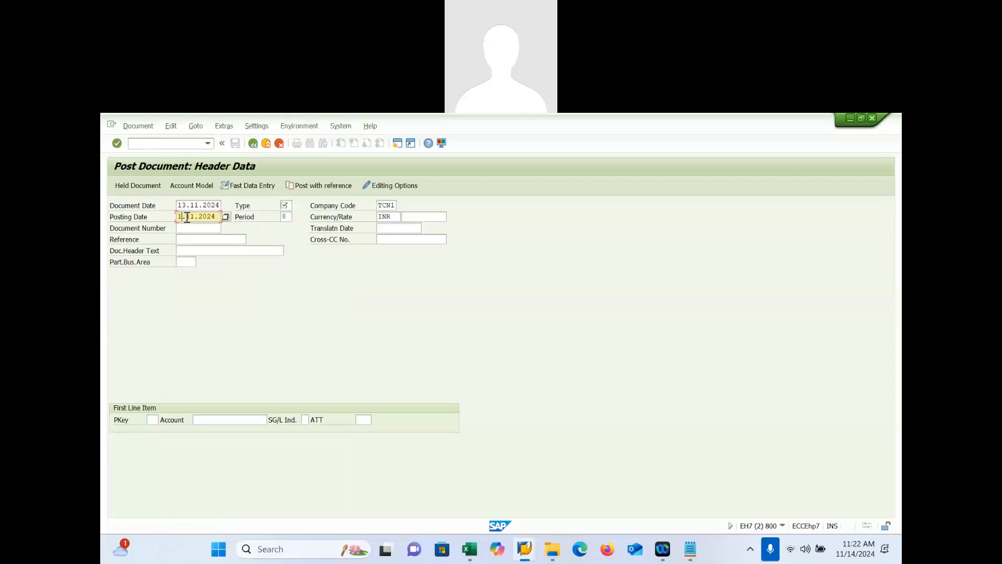
type("2")
left_click(289, 207)
type("DZ")
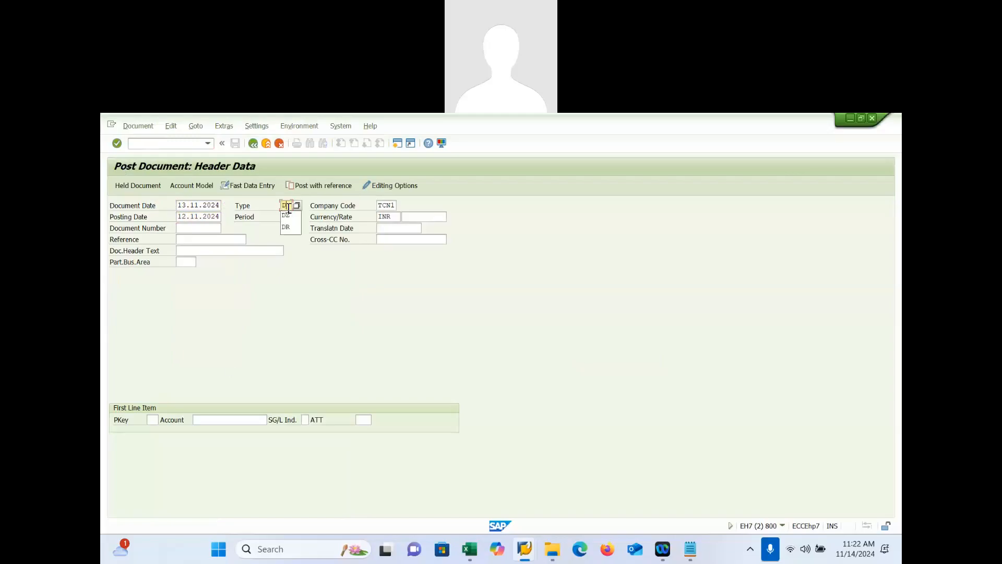
Step: Set the first line item's posting key to 40 and its account to the second previously used entry
left_click(157, 418)
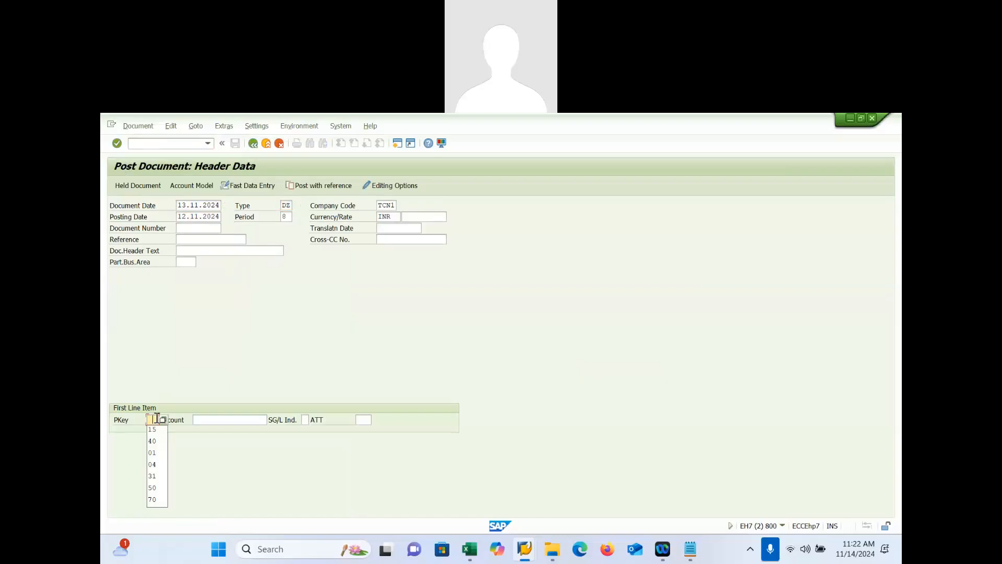
key("Down")
key("Down")
key("Return")
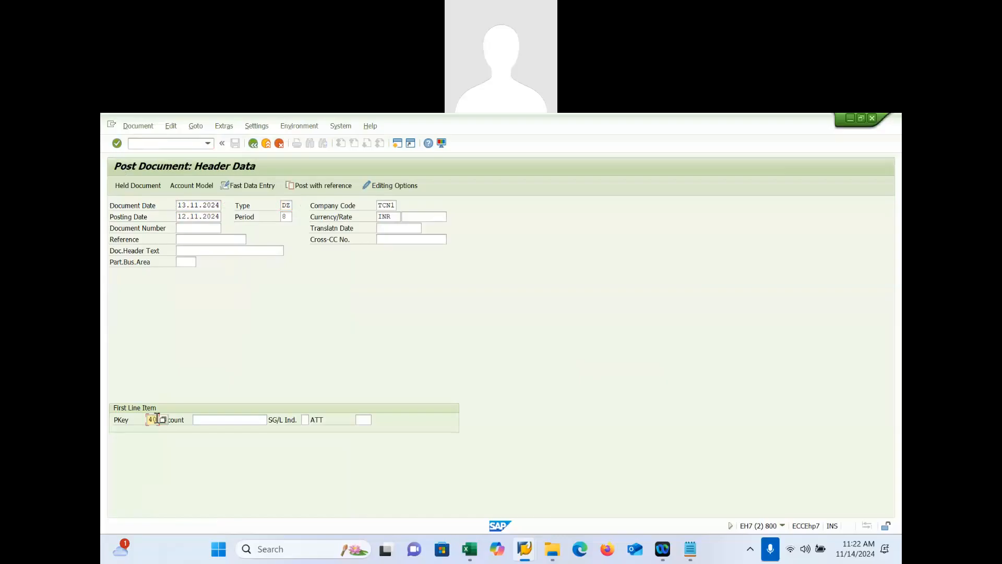
key("Tab")
key("Down")
key("Down")
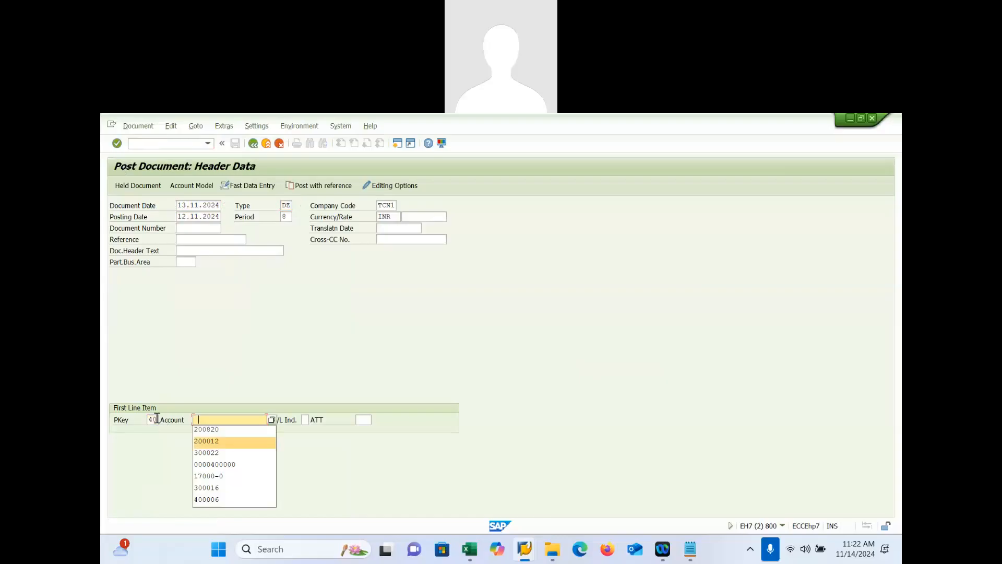
key("Return")
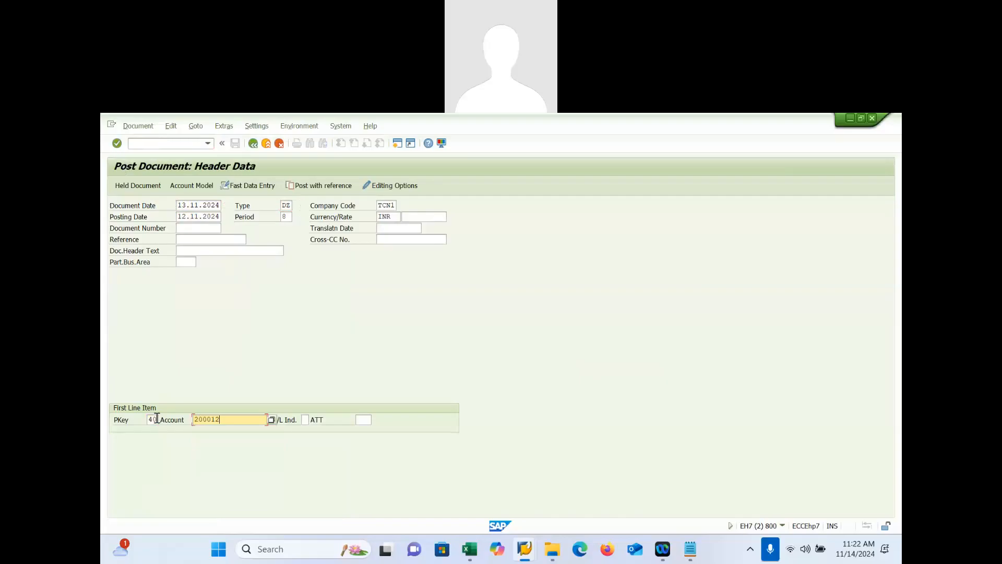
Step: Proceed to the first line item and set its debit amount to 10000 INR
key("Return")
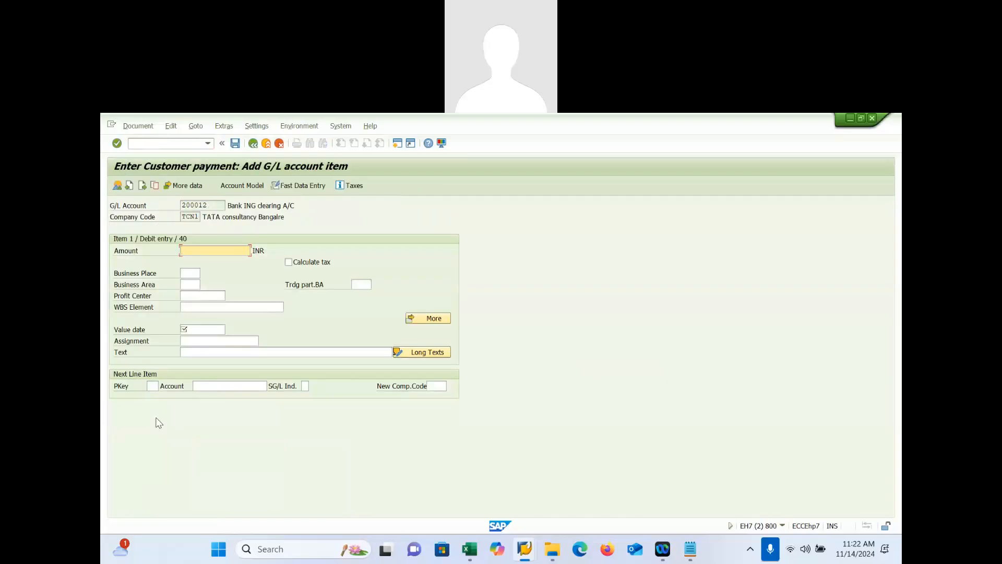
key("Down")
key("Down")
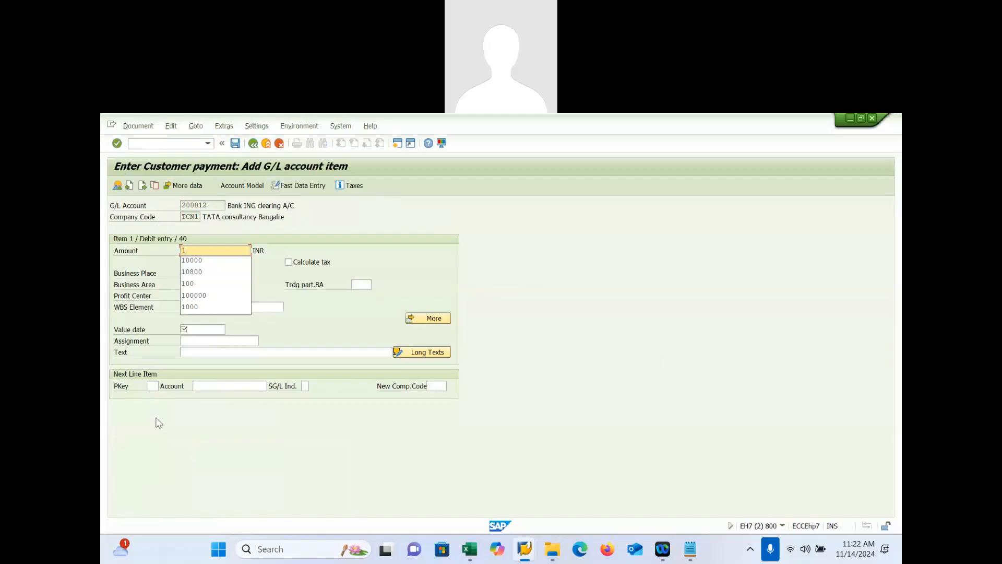
key("Return")
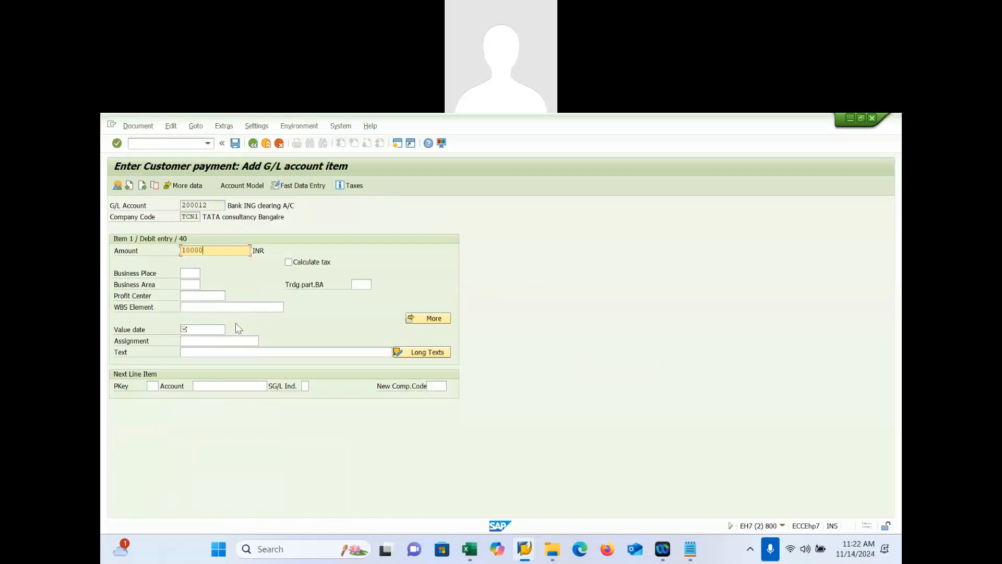
Step: Set the debit item's value date to 30.11.2024 and its text to "Manual incomin cash payment from customer"
left_click(209, 329)
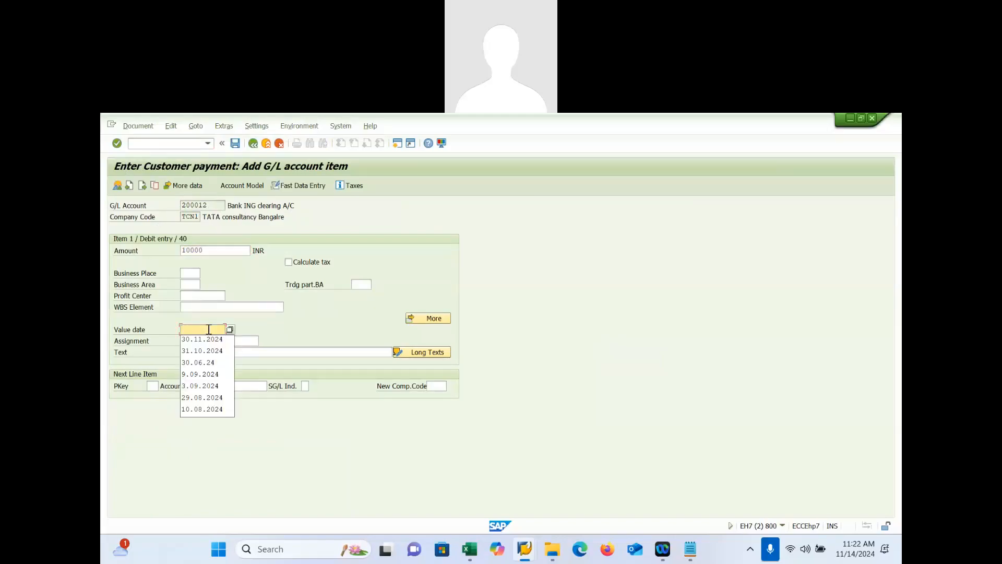
key("alt+Tab")
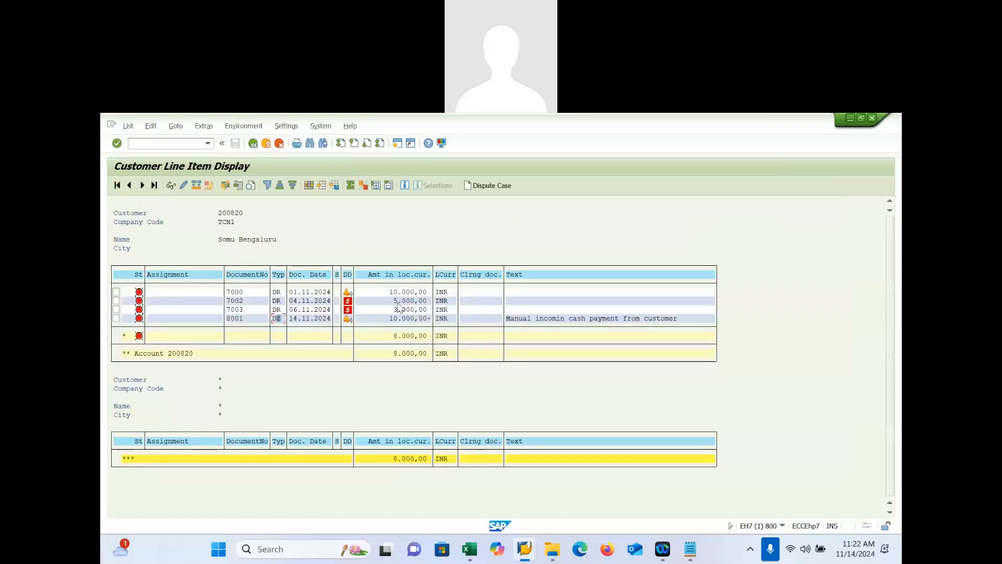
key("alt+Tab")
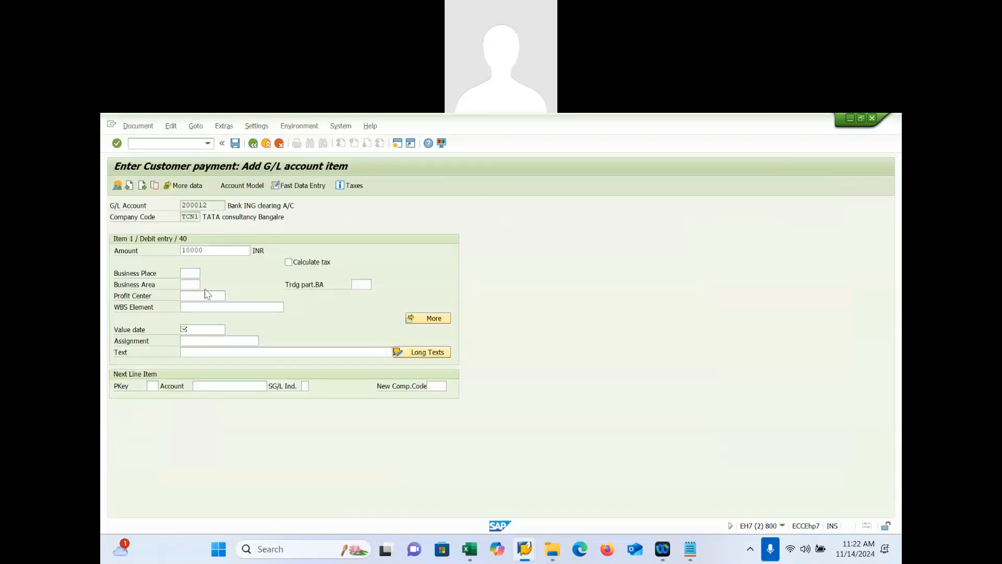
left_click(188, 330)
type("30.11.2024")
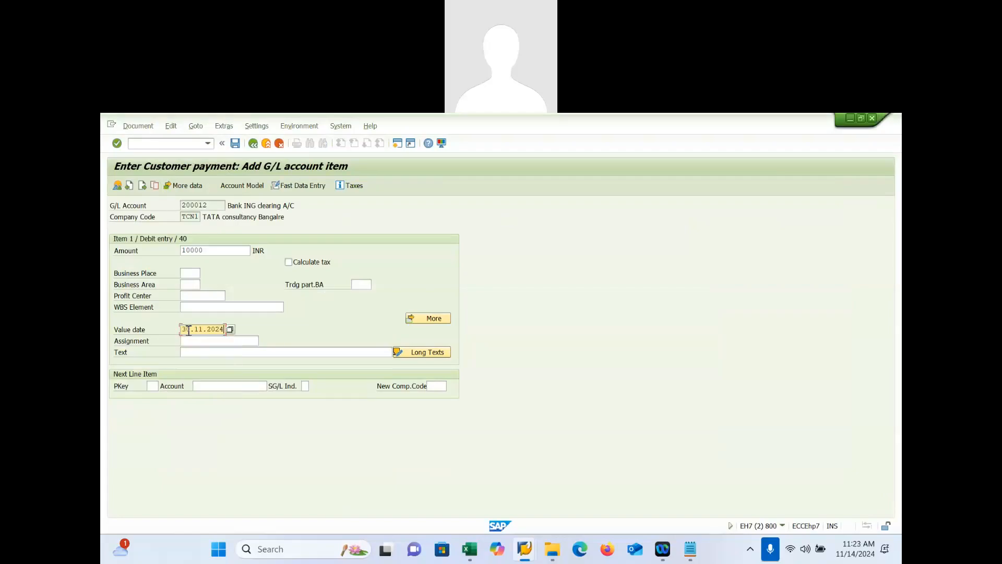
left_click(188, 353)
key("Down")
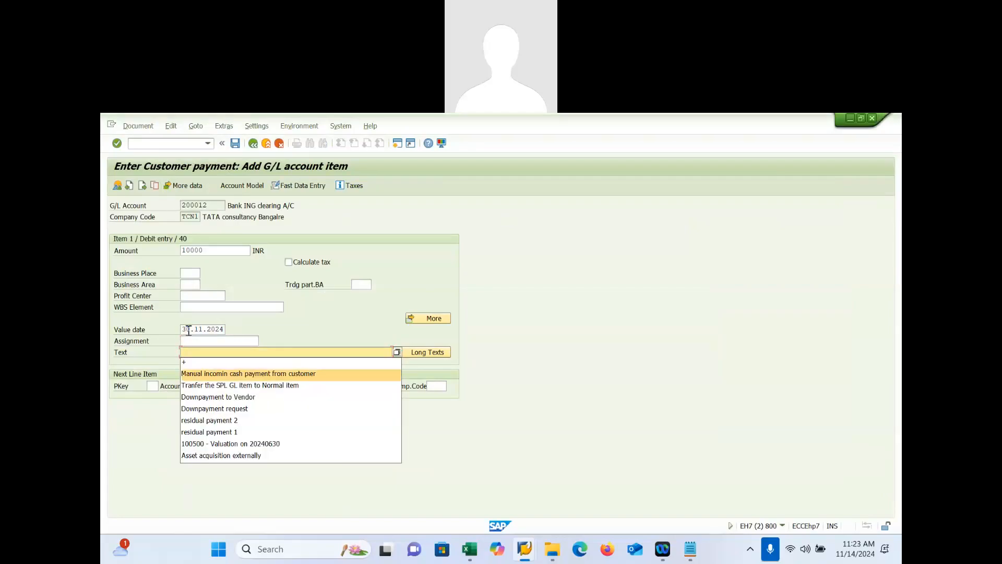
key("Return")
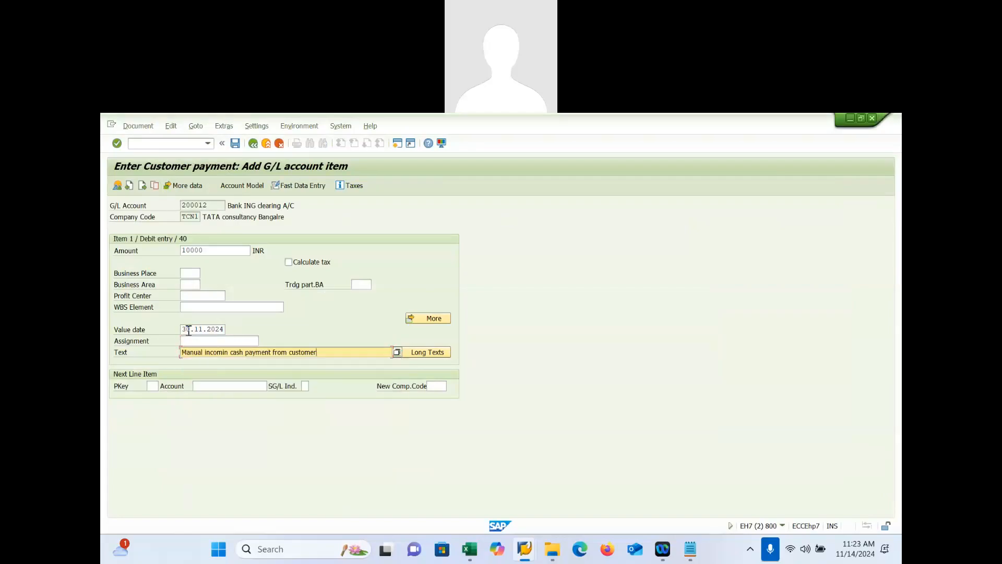
Step: Add a second line item with posting key 15 and the customer's account from the previously used entries
left_click(152, 386)
type("15")
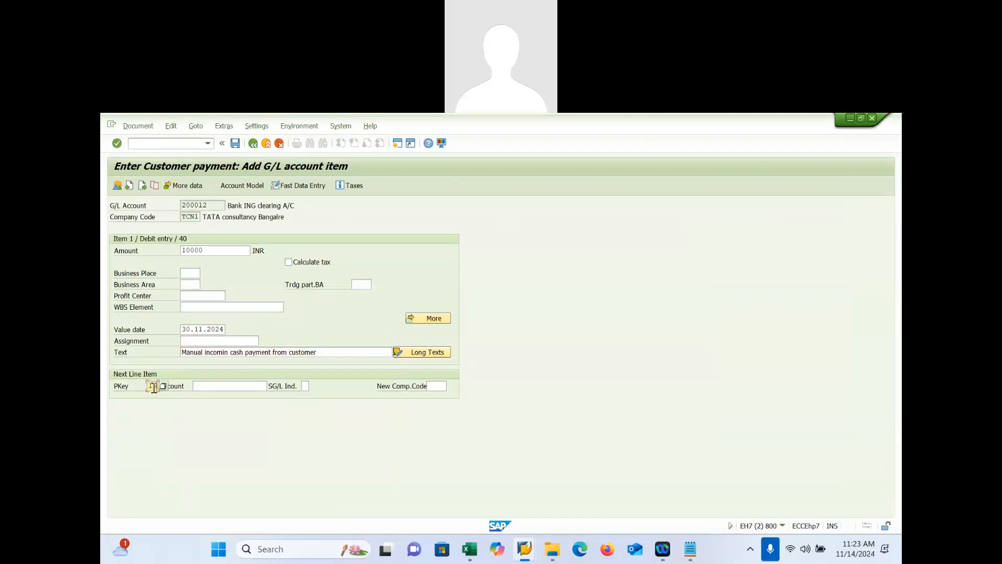
key("Tab")
key("Down")
key("Down")
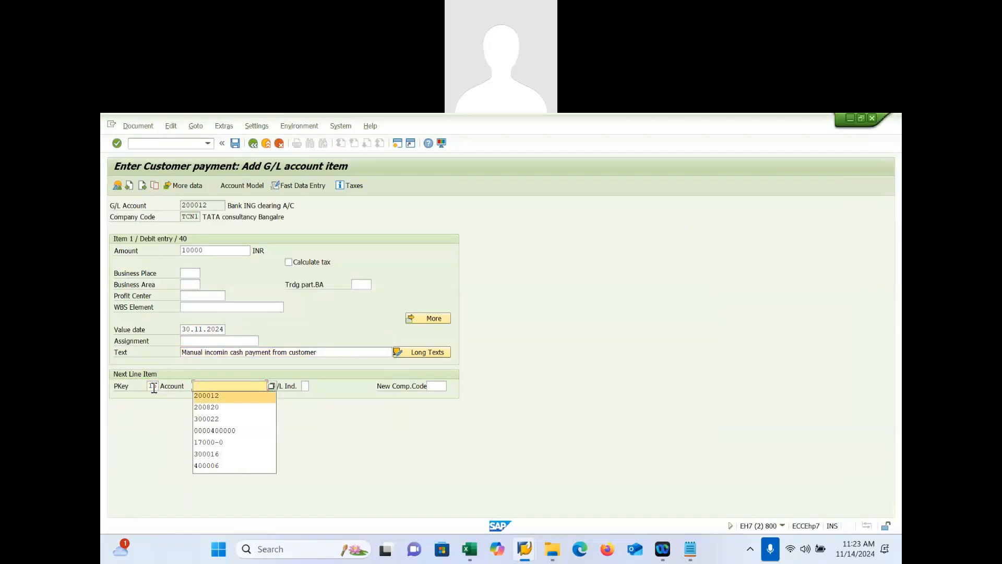
key("Return")
key("Return")
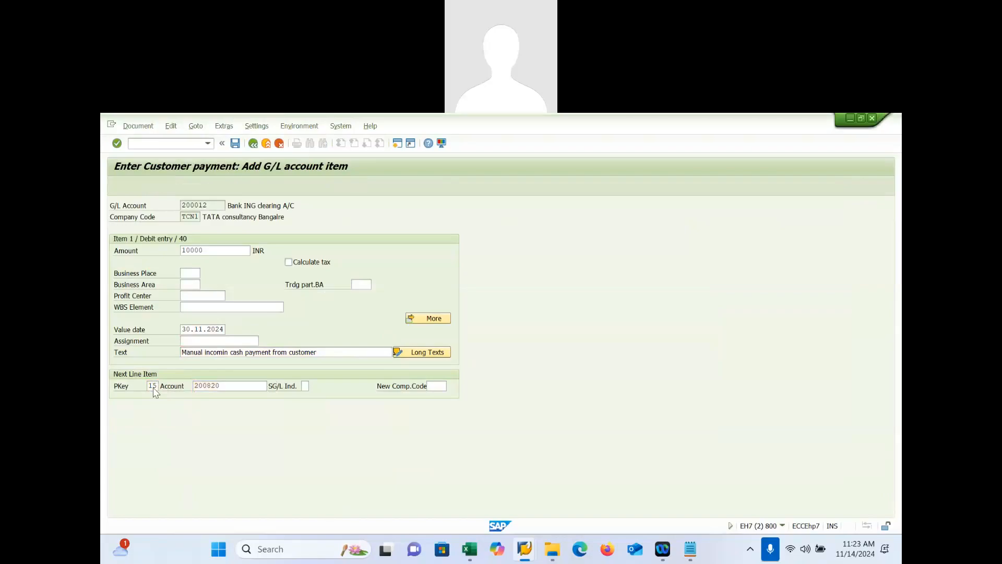
Step: Enter * as the customer item's amount and + as its text to adopt the first item's values
type("*")
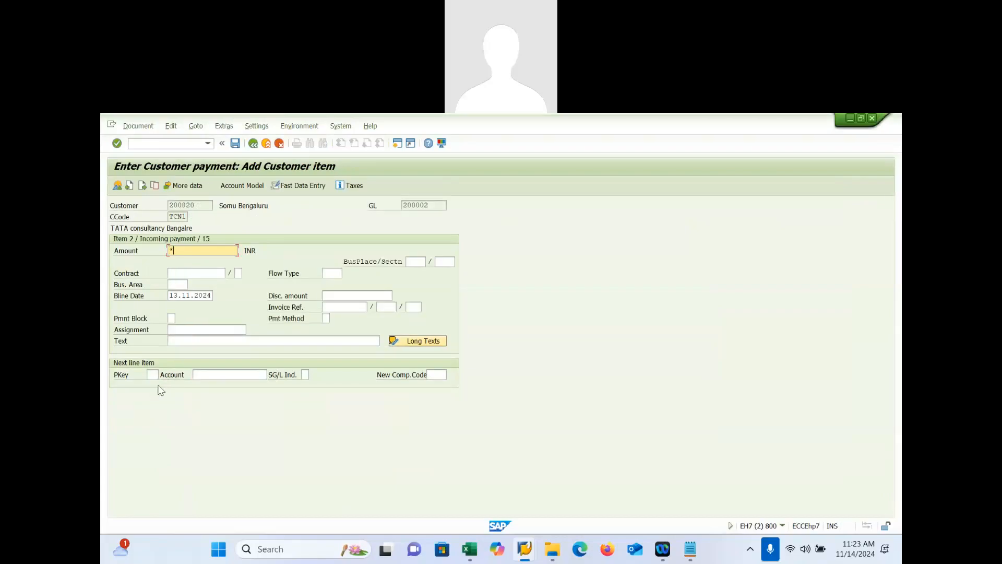
left_click(182, 340)
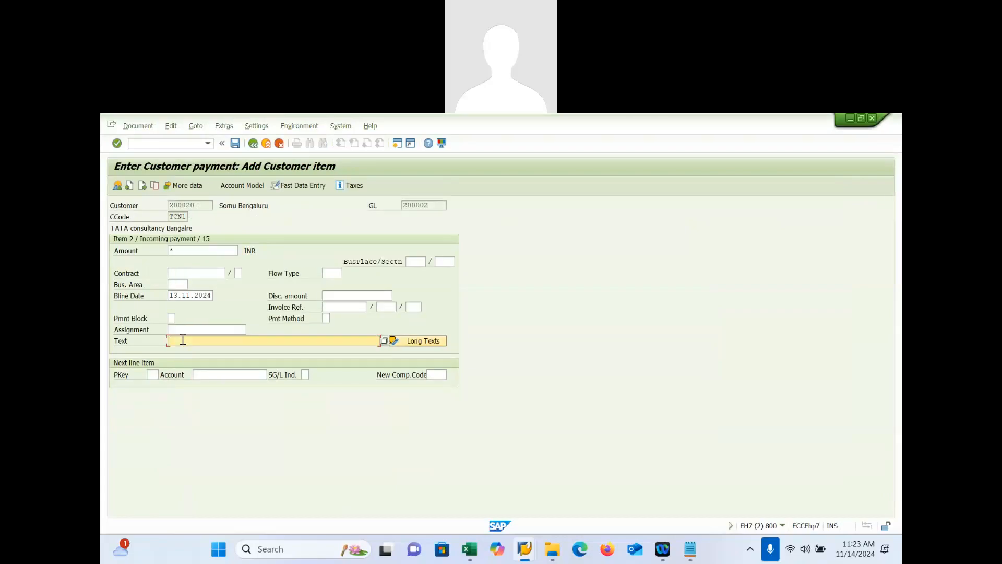
type("+")
key("Return")
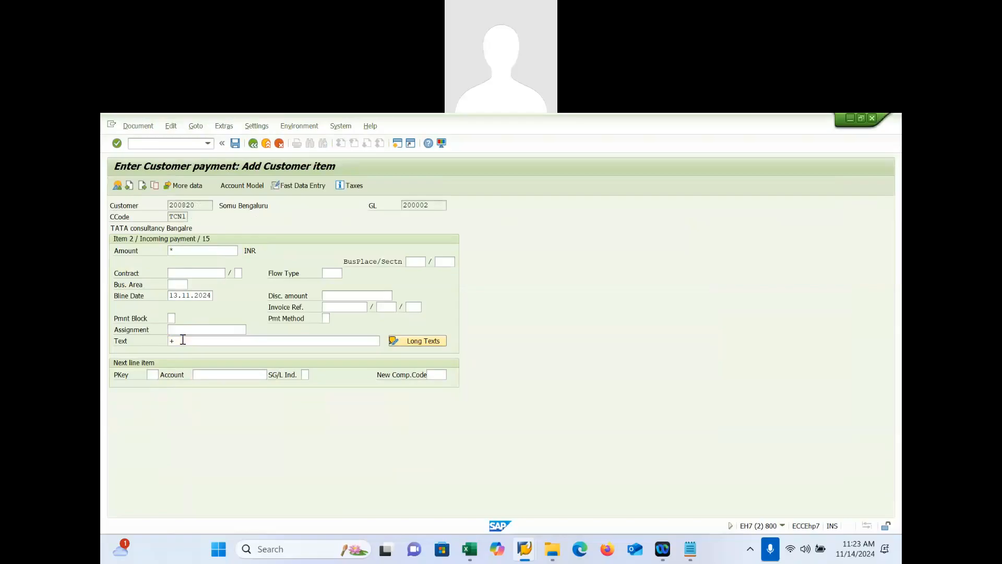
key("Return")
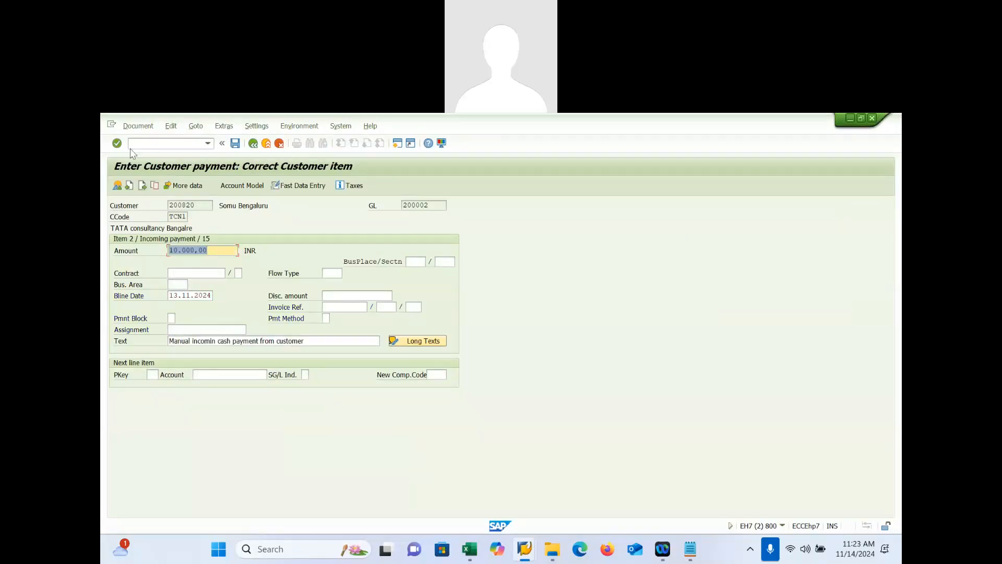
Step: Simulate the customer payment document and post it
left_click(137, 126)
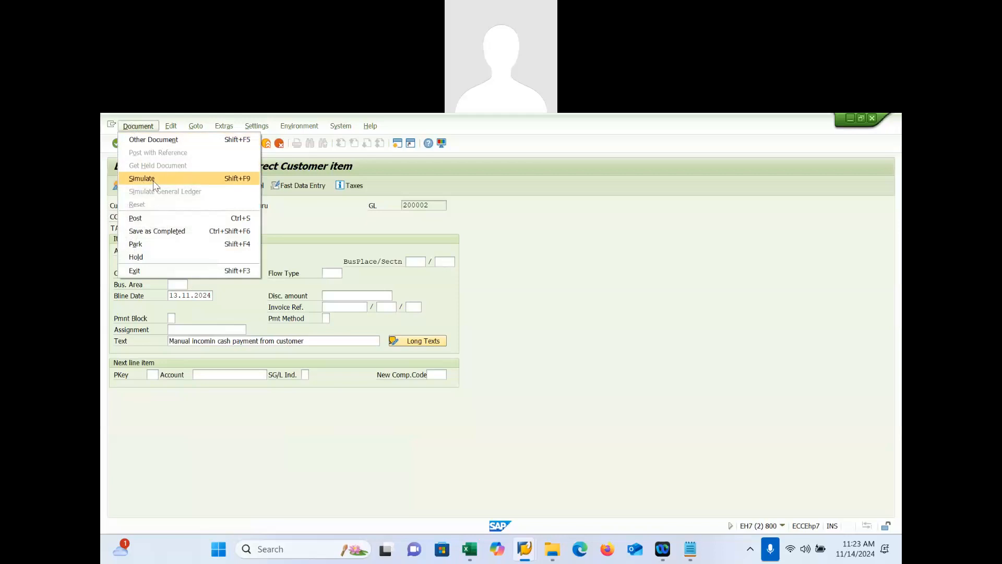
left_click(142, 179)
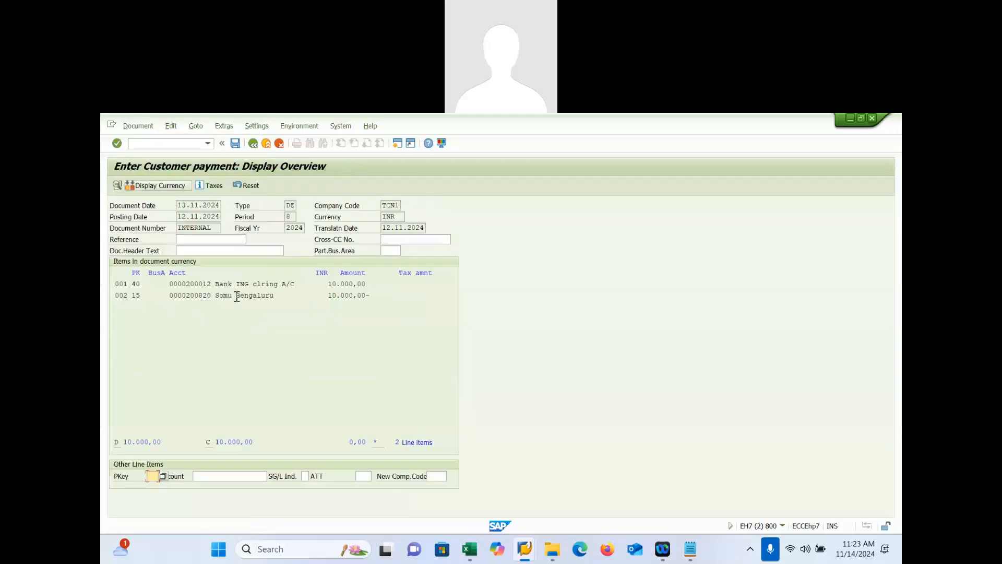
left_click(235, 144)
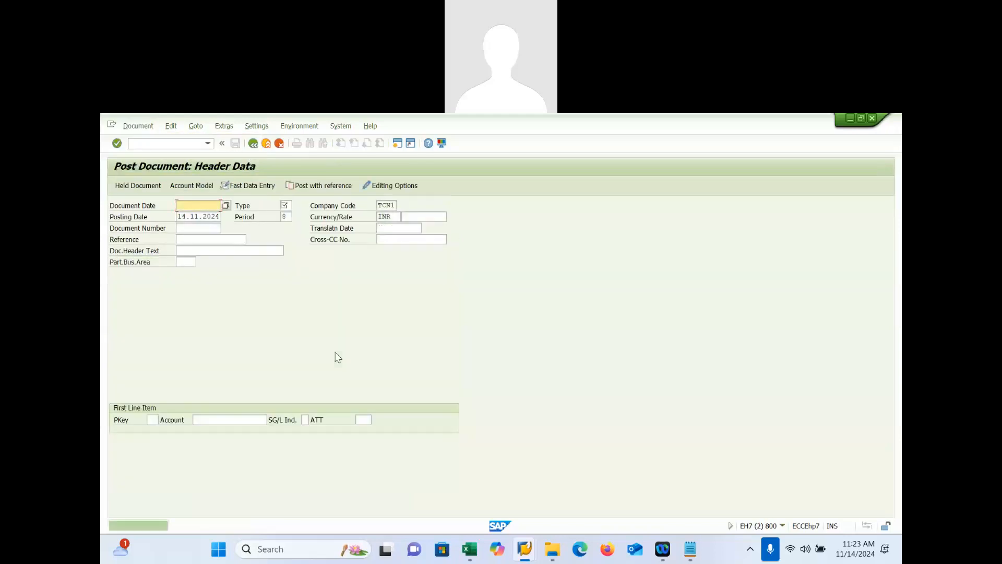
Step: Return to the Customer Line Item Display session and refresh the list of line items
mouse_move(524, 549)
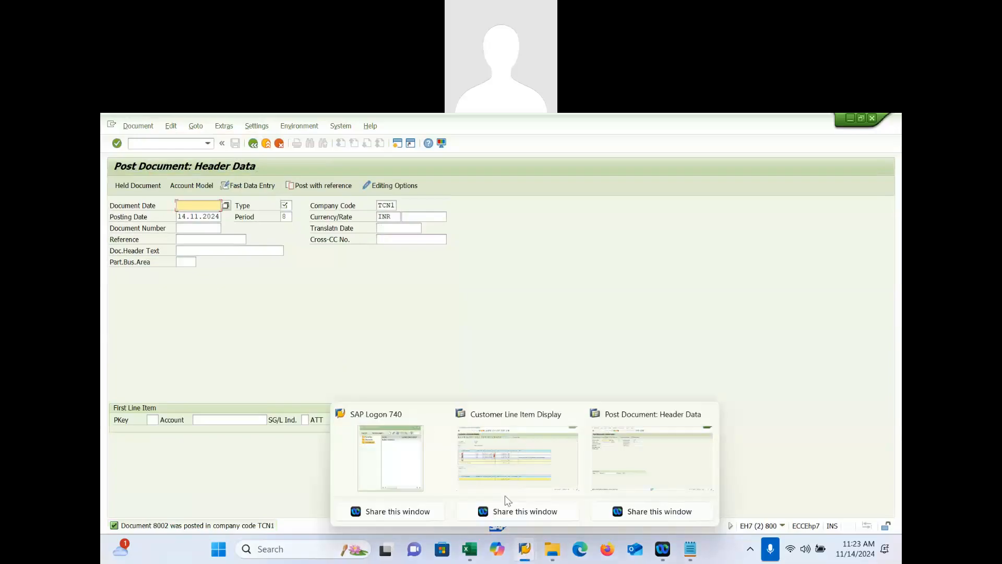
left_click(494, 469)
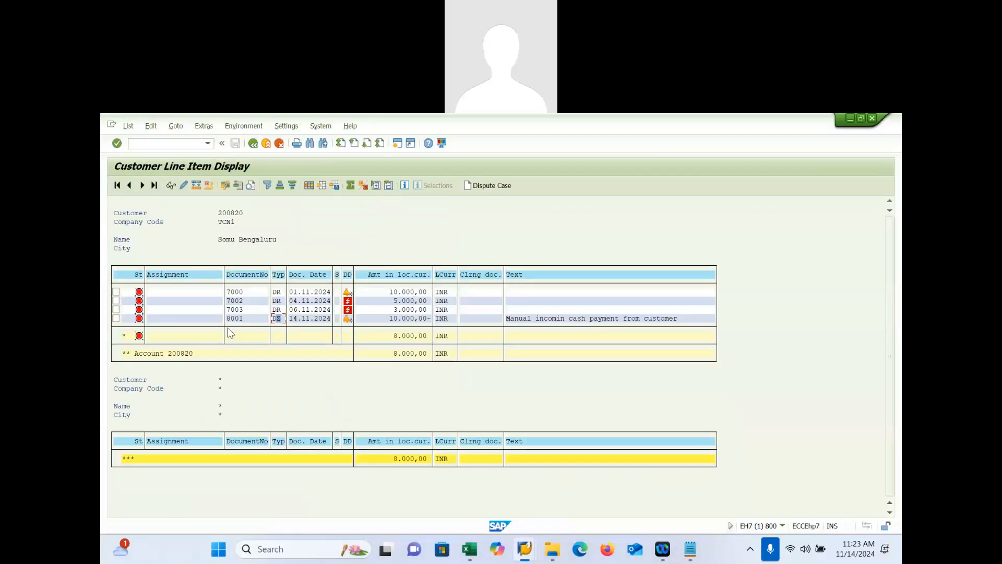
left_click(128, 126)
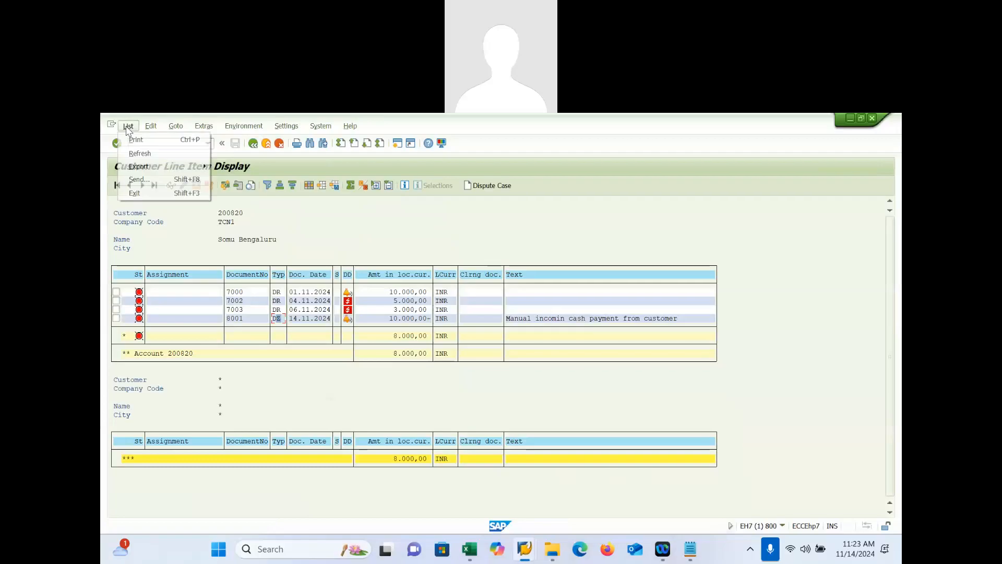
left_click(376, 304)
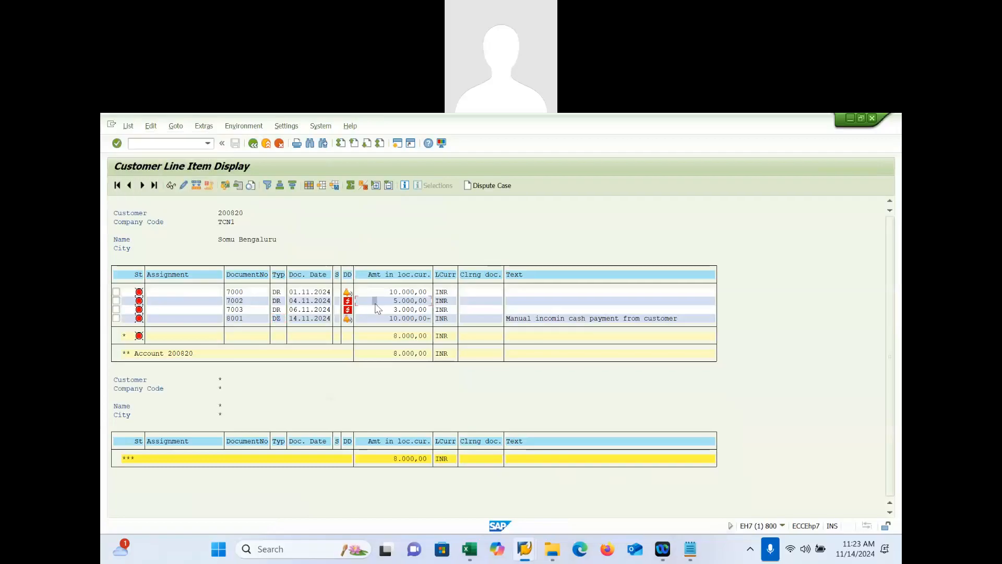
left_click(326, 302)
left_click(375, 303)
mouse_move(524, 548)
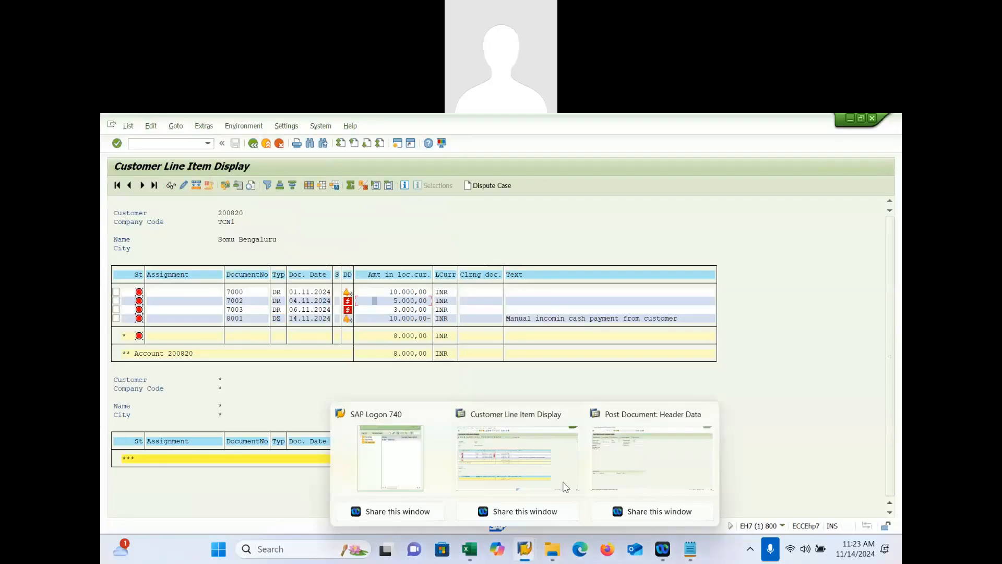
left_click(637, 461)
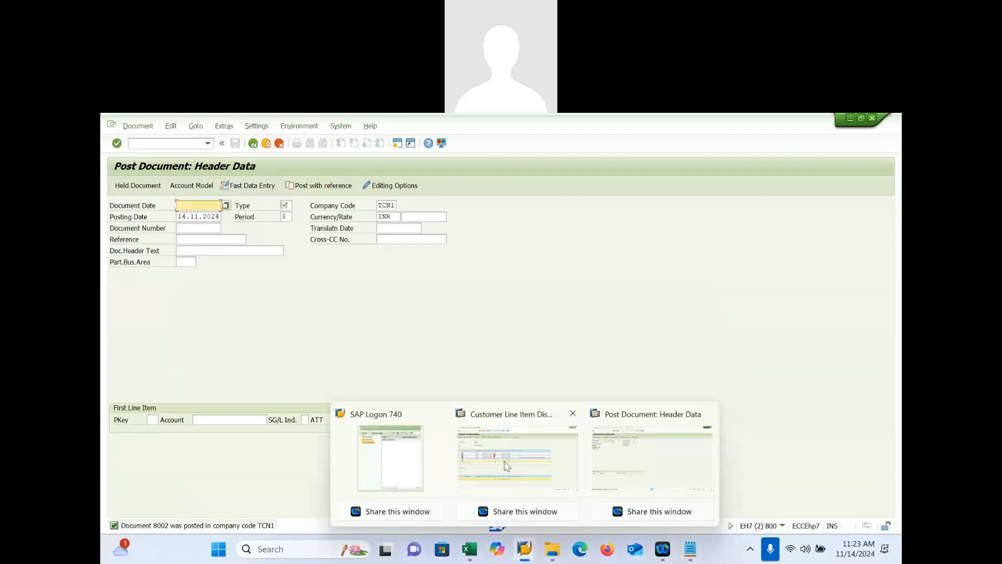
left_click(507, 465)
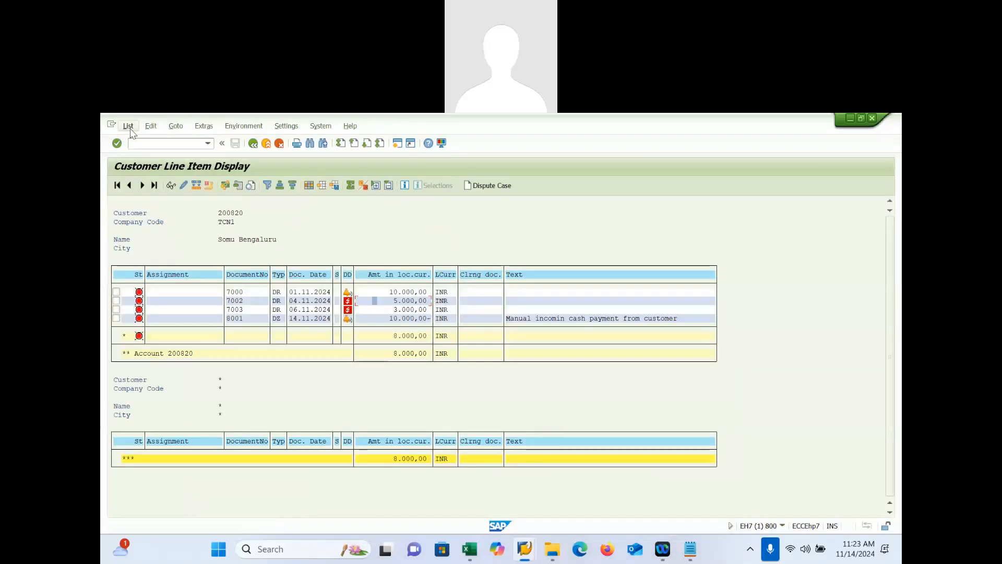
left_click(128, 126)
left_click(138, 153)
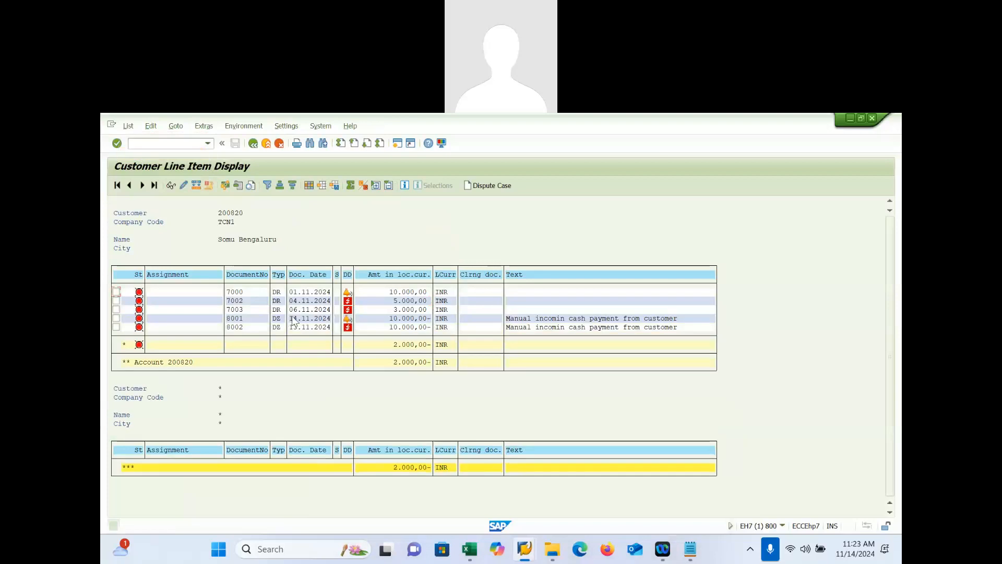
Step: Compare the amounts of the two DZ payments with the customer's 01.11.2024 invoice
left_click(392, 328)
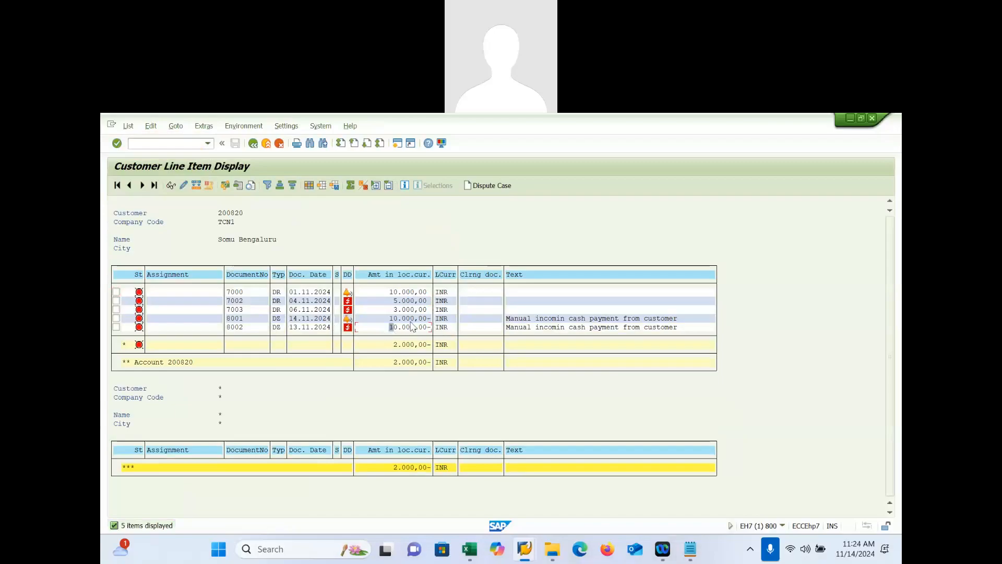
left_click(396, 319)
left_click(397, 327)
left_click(397, 292)
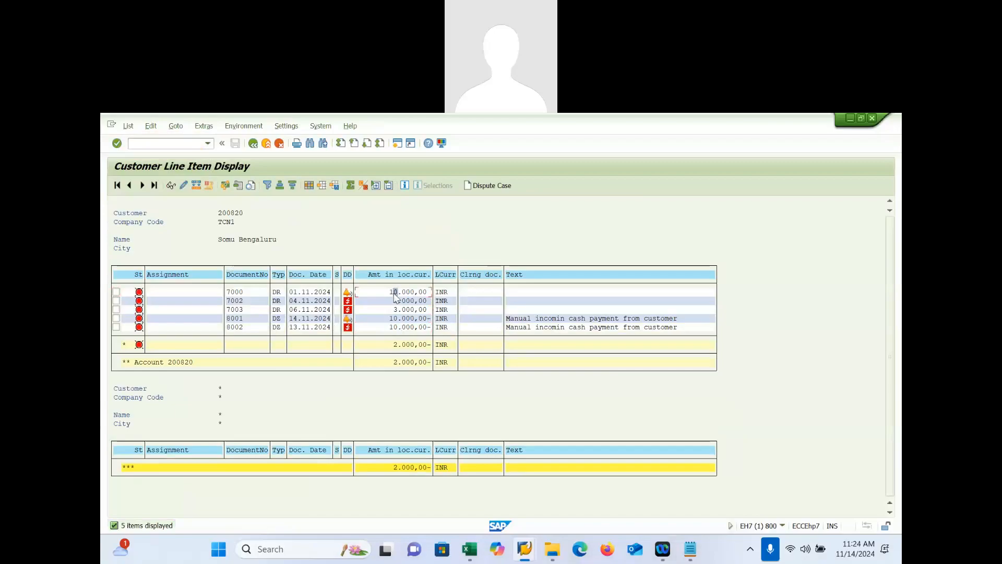
left_click(396, 328)
left_click(395, 293)
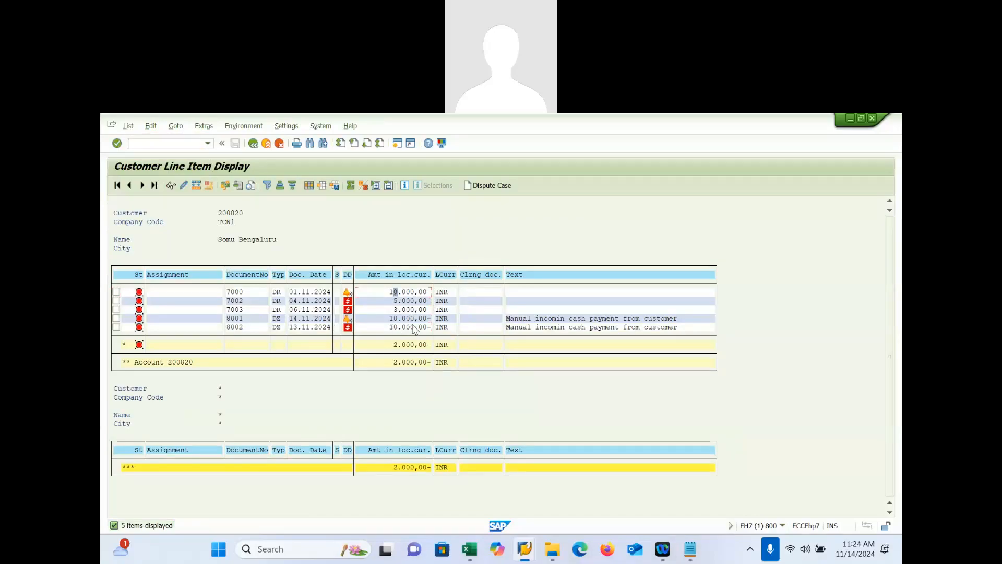
left_click(396, 327)
Step: Switch to the document posting session, start transaction F-28 and set the document date to 13.11.2024
key("alt+Tab")
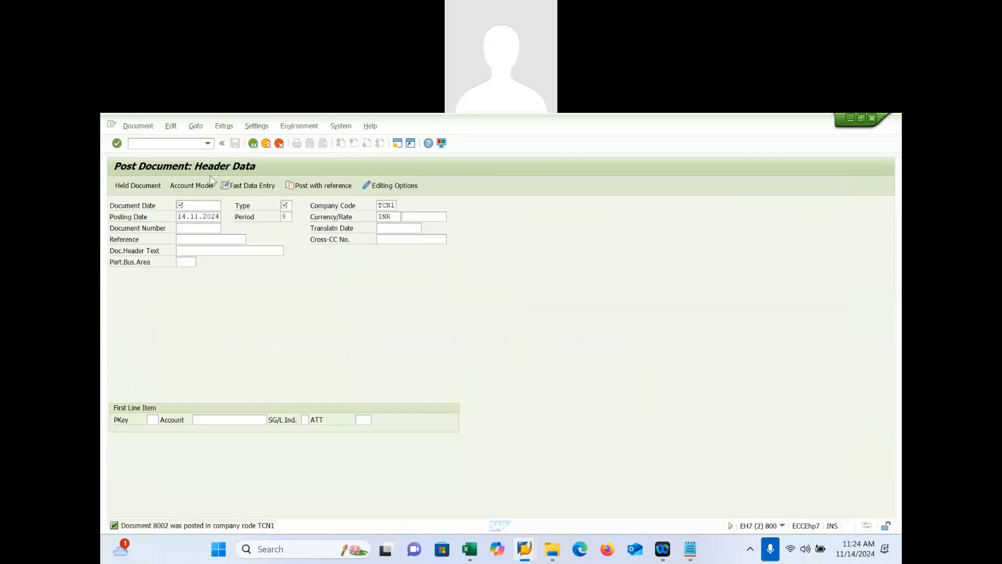
left_click(170, 144)
type("/nf-28")
key("Return")
key("Down")
key("Down")
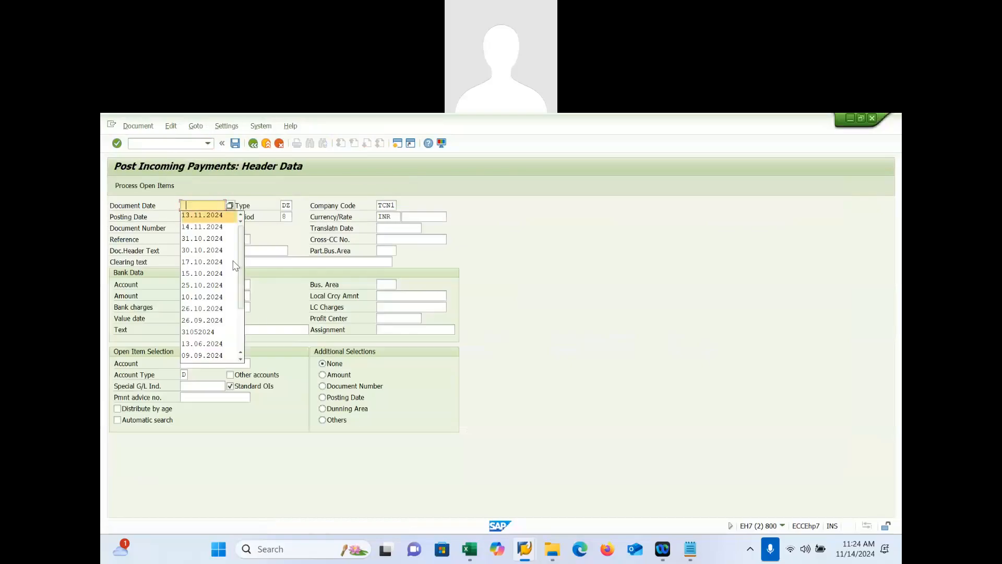
key("Return")
Step: Set the incoming payment's clearing text to "Incomin payment from customer" and move on to the bank account
key("Down")
key("Down")
key("Down")
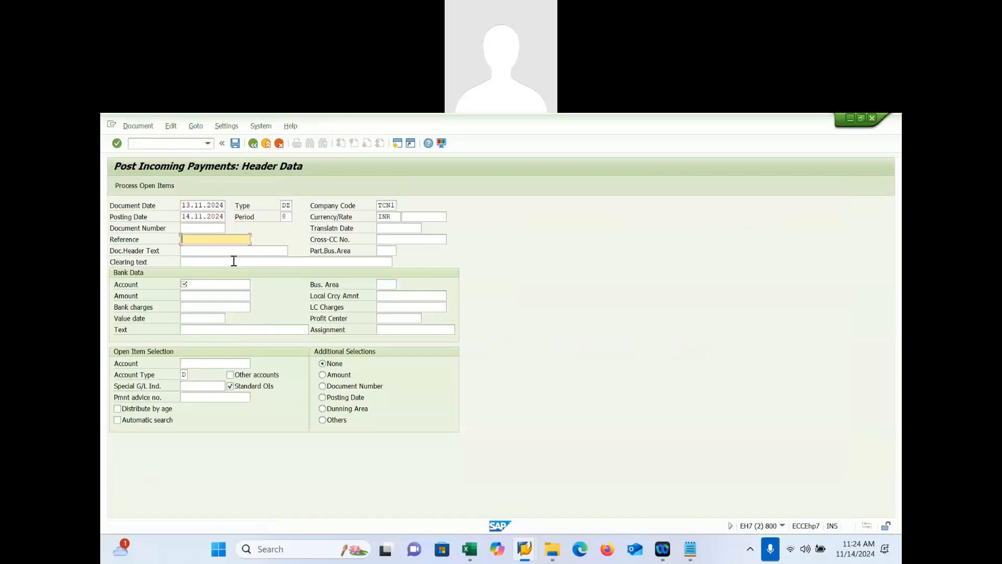
key("Down")
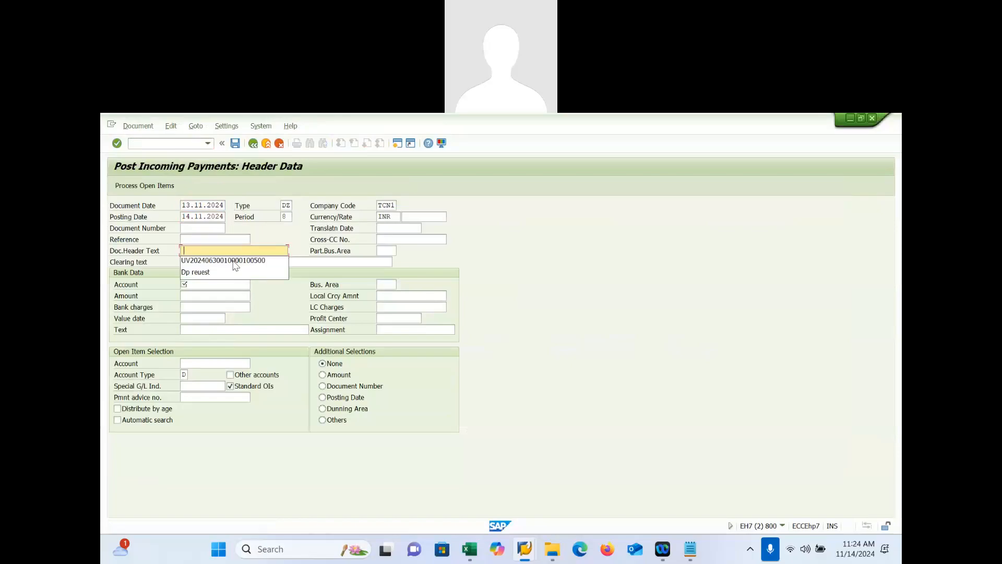
left_click(348, 261)
key("Down")
key("Return")
key("Down")
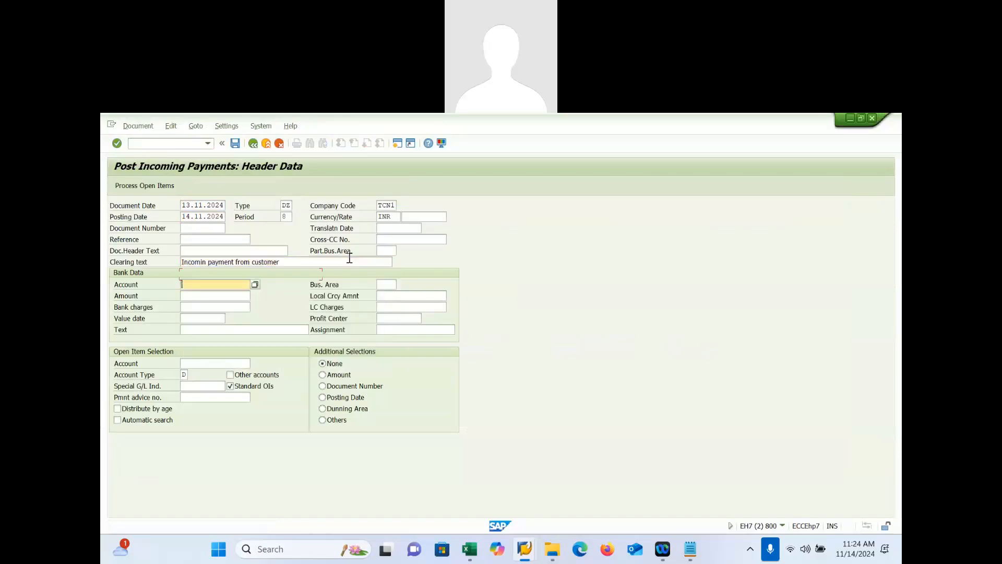
Step: Enter the bank account with an amount of 10000, and select the customer's account for open item selection
key("Down")
key("Return")
key("Down")
type("10000")
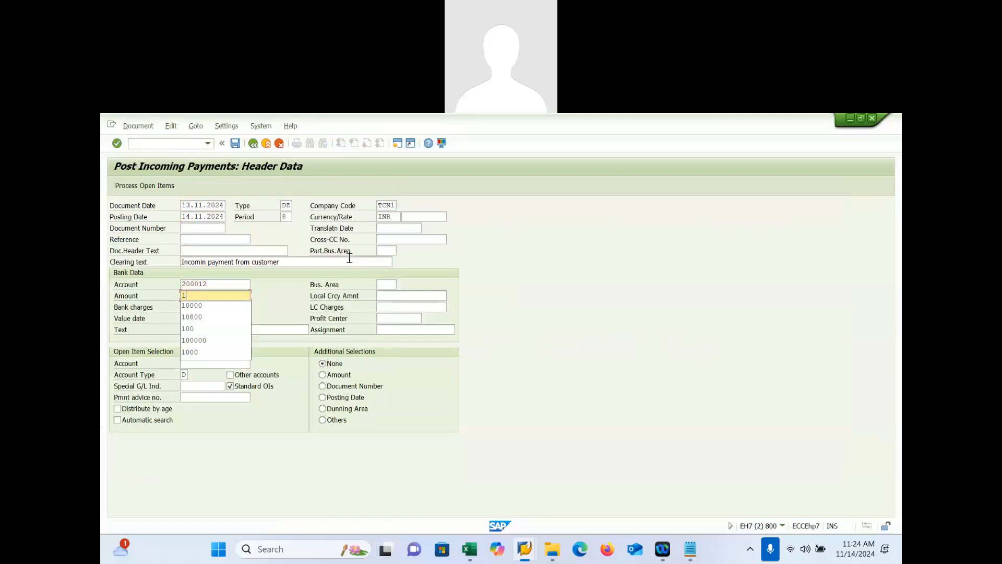
left_click(222, 362)
key("Down")
key("Down")
key("Return")
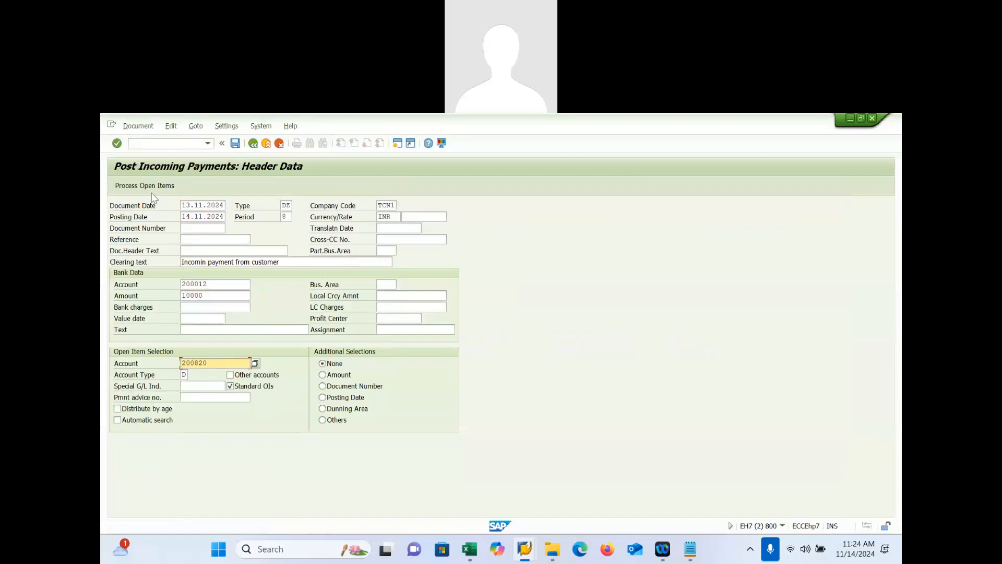
Step: Fill in the bank item's value date and text and proceed to processing the customer's open items
left_click(148, 189)
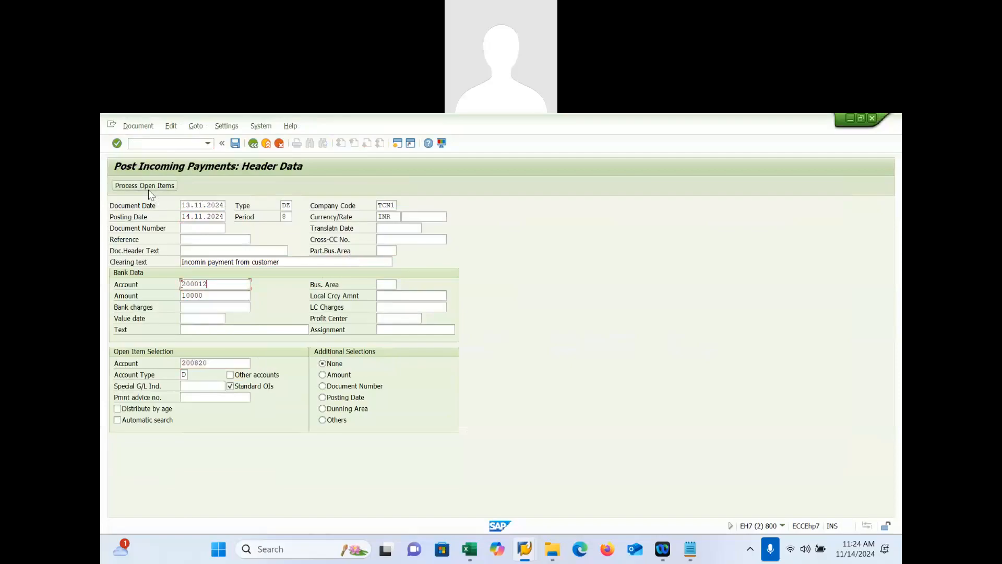
left_click(188, 316)
left_click(191, 329)
key("Return")
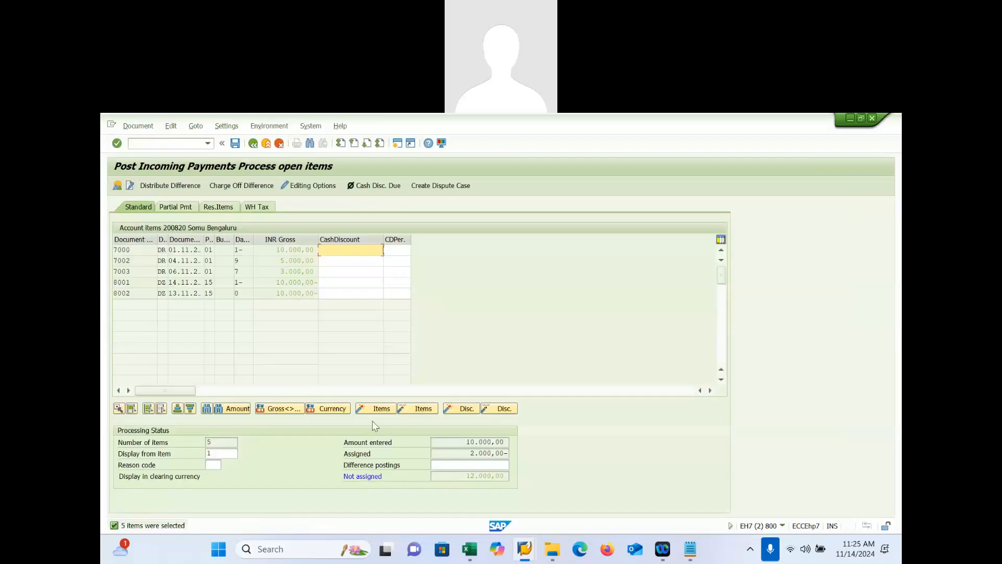
Step: Deactivate all open items, then activate only the 14.11.2024 payment and the 01.11.2024 invoice
left_click(148, 408)
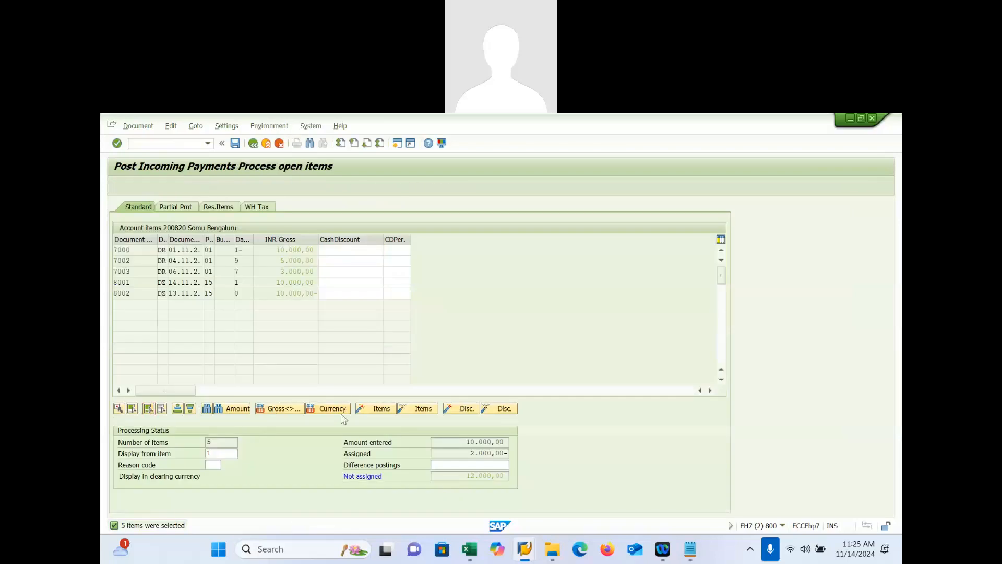
left_click(408, 410)
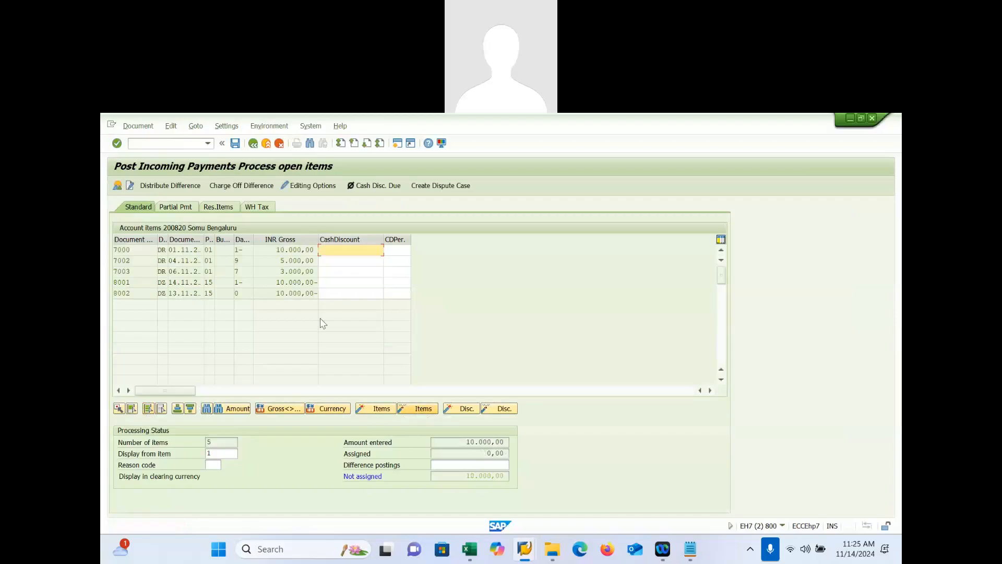
double_click(289, 282)
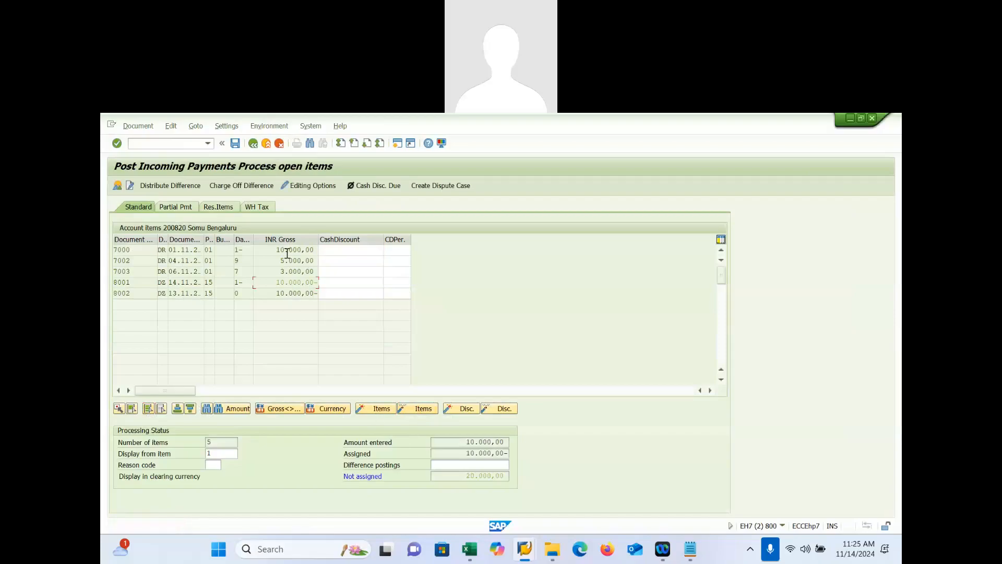
double_click(286, 250)
Step: Deactivate the 14.11.2024 payment and activate the 13.11.2024 payment against the invoice instead
left_click(161, 283)
left_click(283, 284)
double_click(286, 284)
double_click(275, 294)
Step: Look up the transaction for clearing customer invoices against credit memos and payments in the Apr-2022 Excel workbook, then return to the Customer Line Item Display
mouse_move(524, 551)
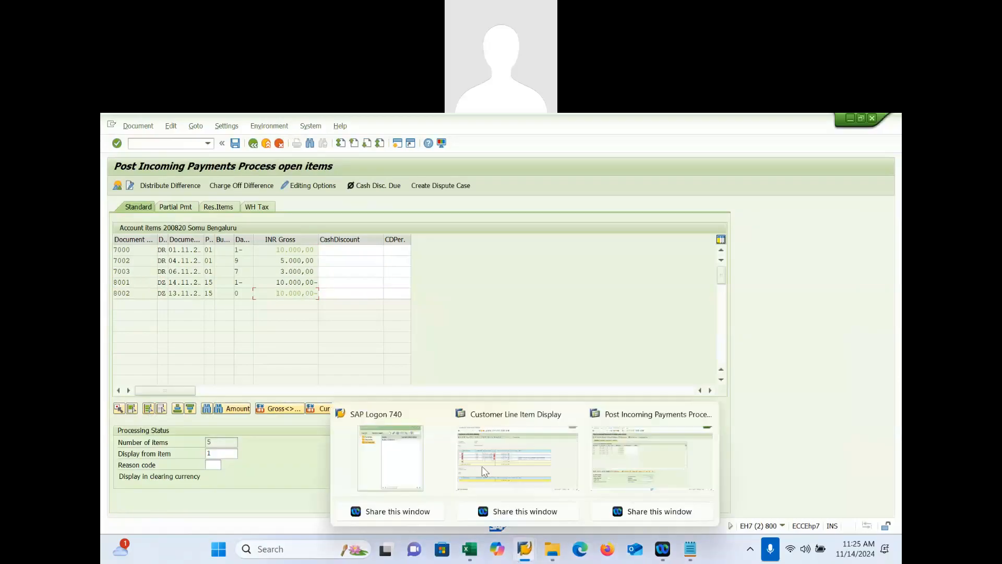
left_click(481, 466)
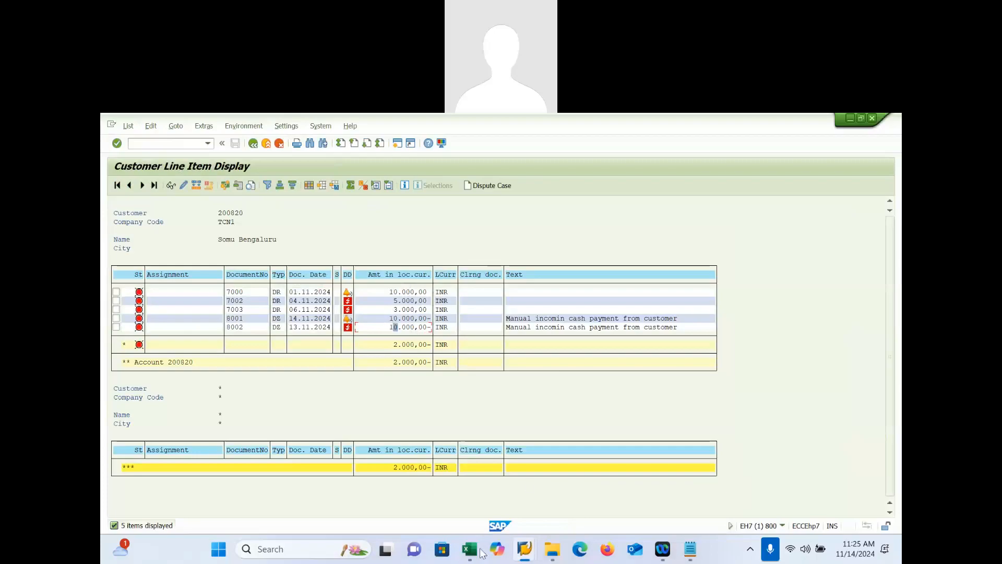
mouse_move(476, 554)
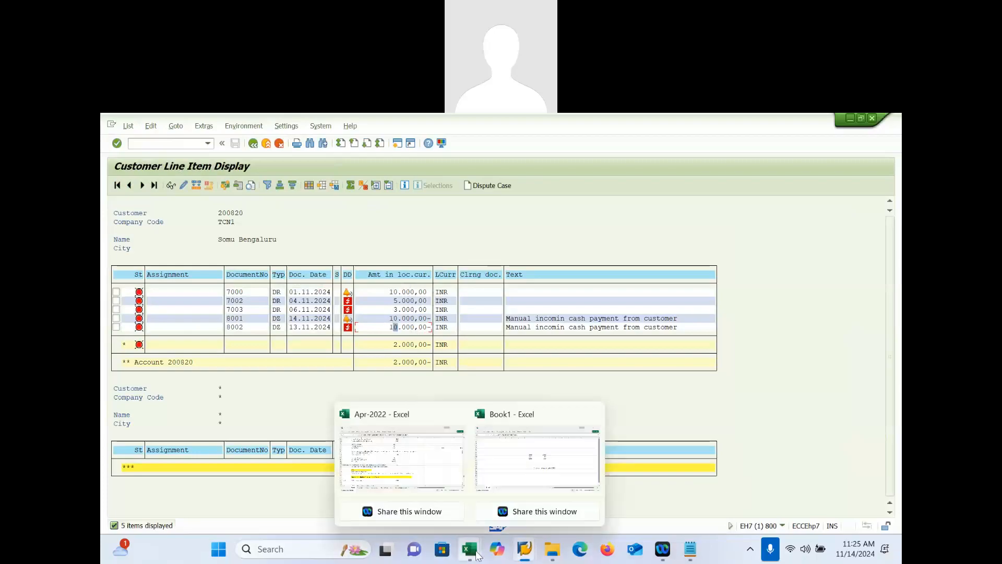
left_click(419, 468)
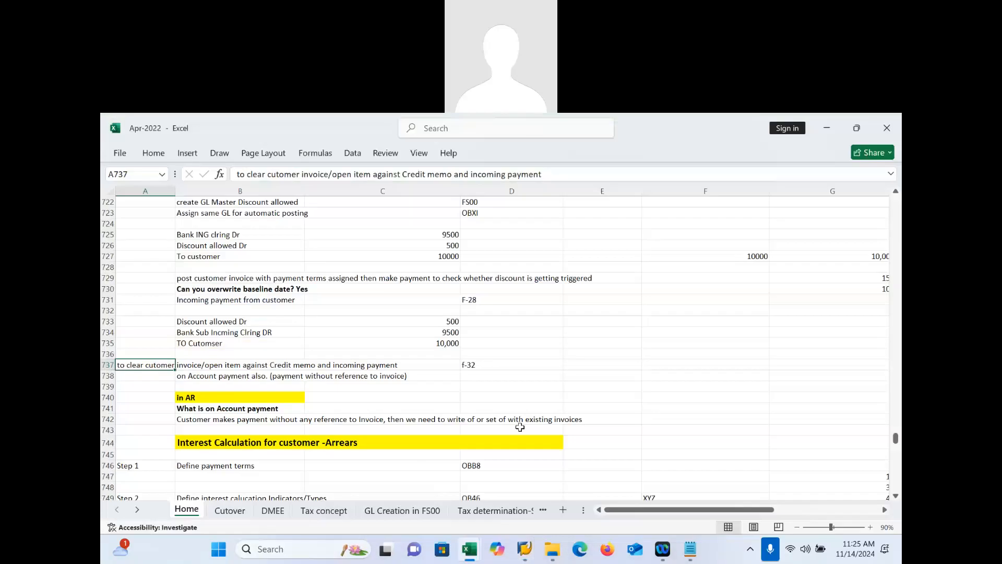
left_click(480, 367)
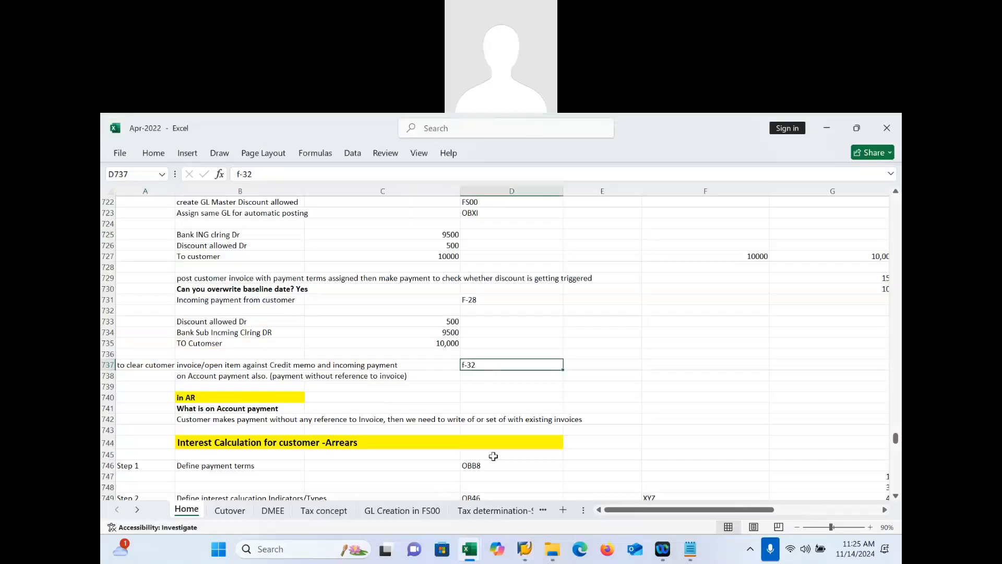
mouse_move(528, 558)
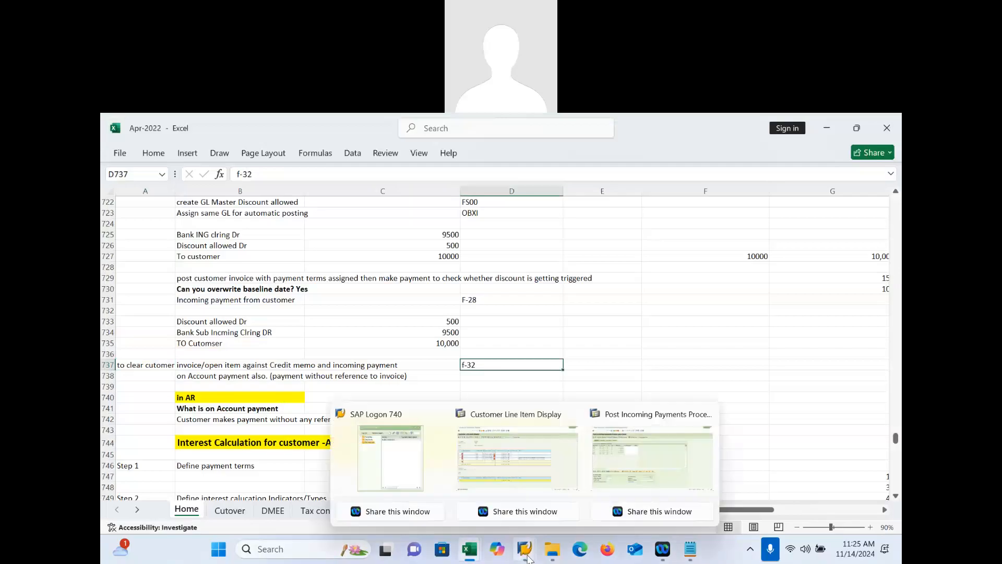
left_click(539, 475)
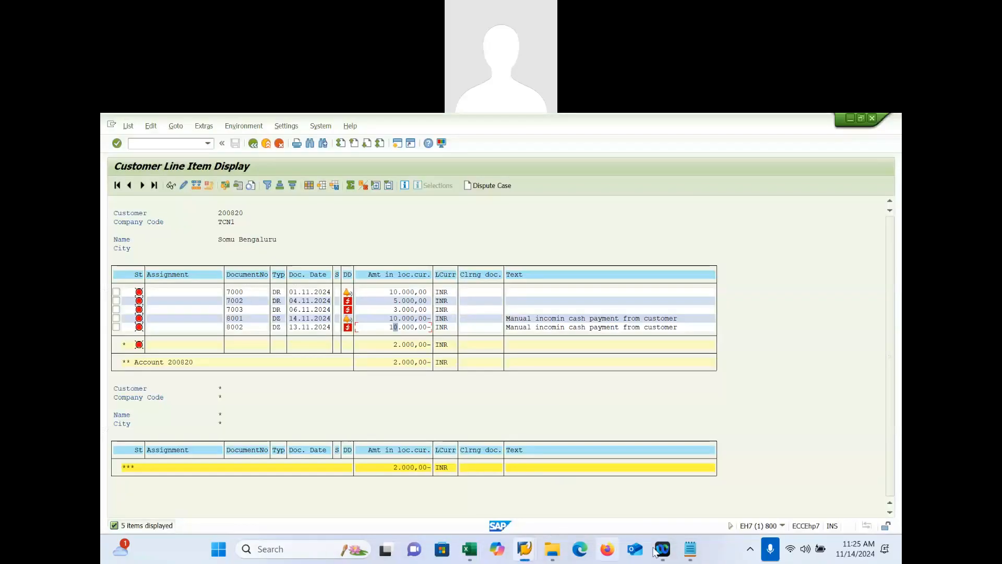
Step: Switch to the Notepad note, insert "(without reference to invoice)" after "un applied payment" in its title line, and minimize the window
mouse_move(692, 553)
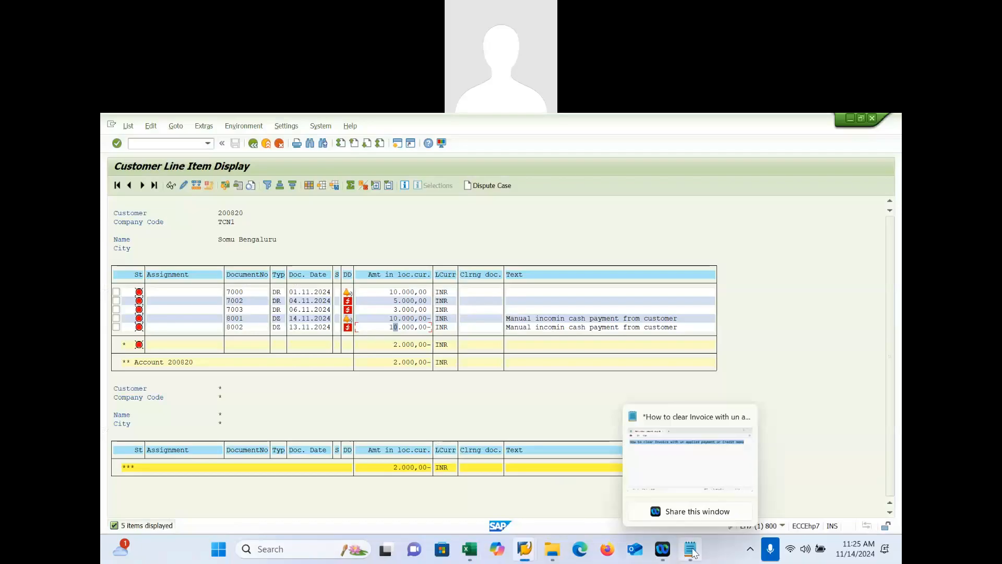
left_click(687, 462)
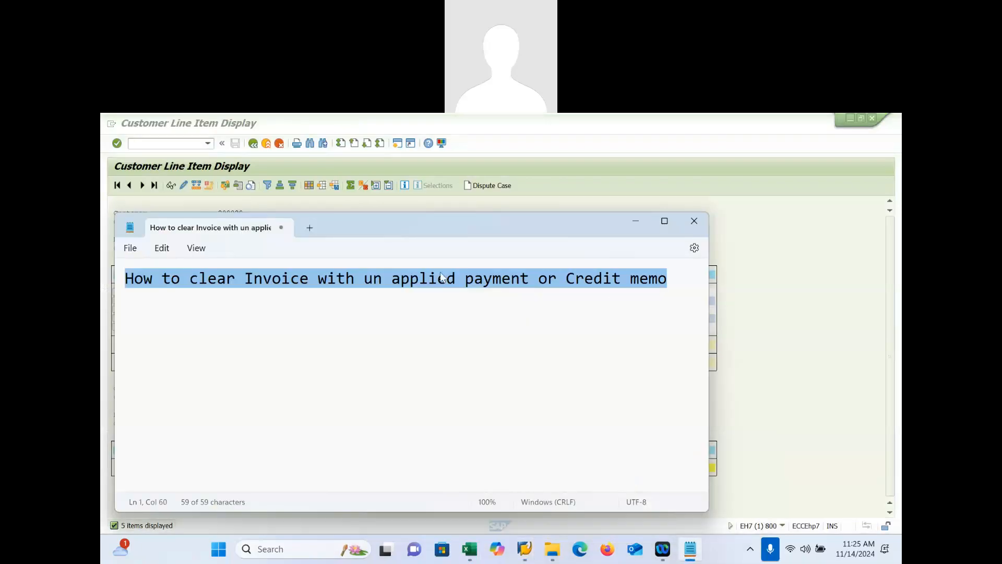
left_click(528, 285)
type("(wi")
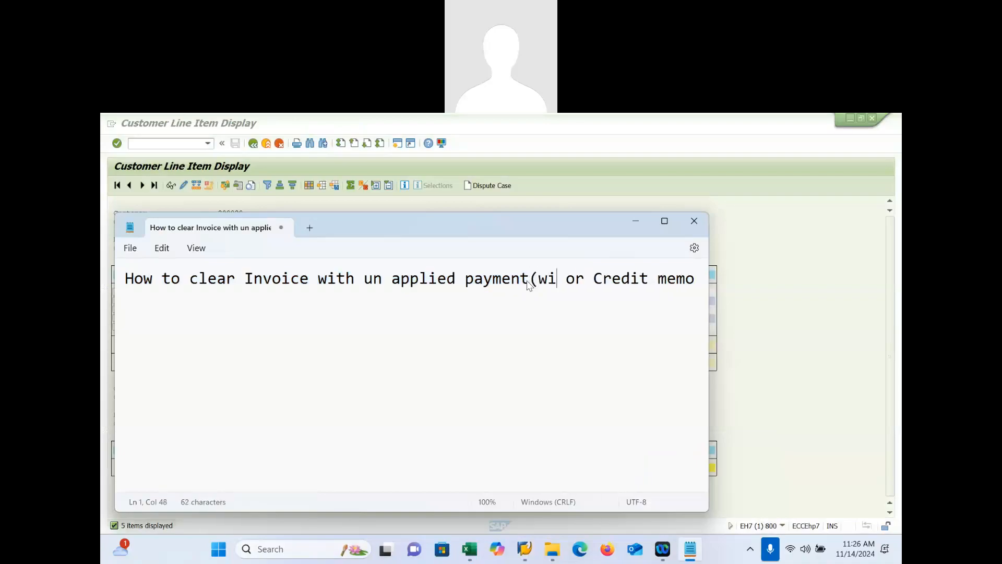
type("thut")
key("BackSpace")
key("BackSpace")
type("o")
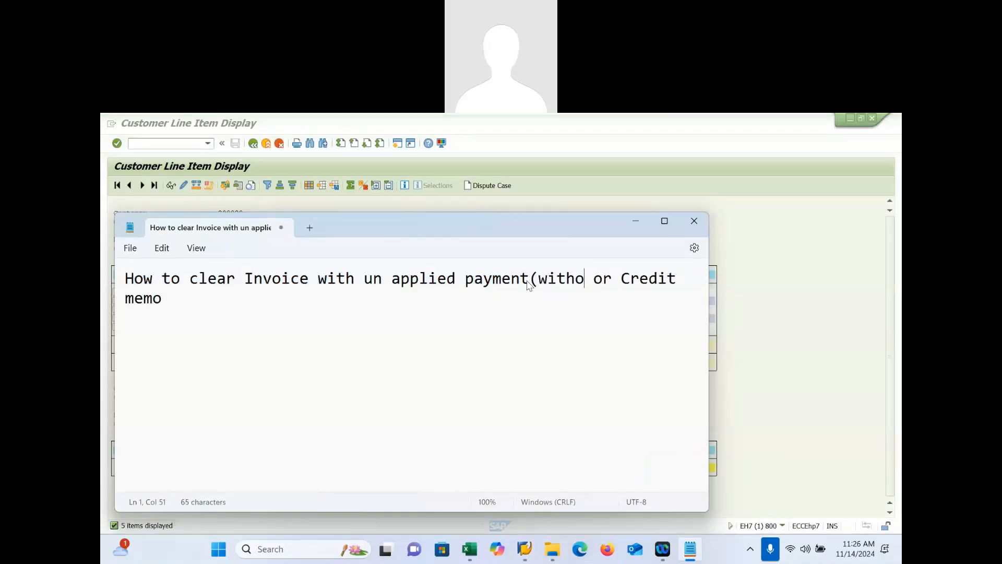
type("ut pa")
key("BackSpace")
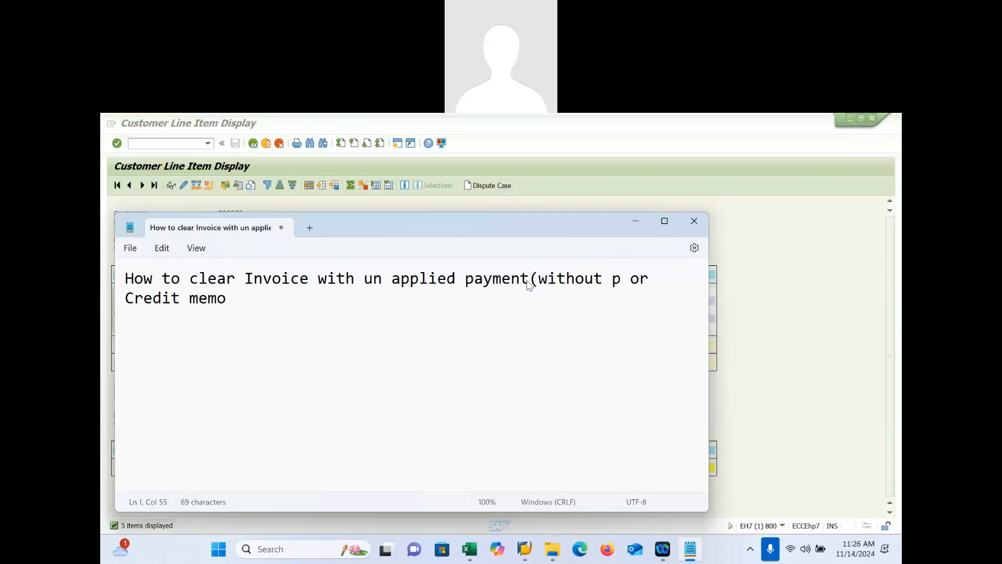
key("BackSpace")
type("refe")
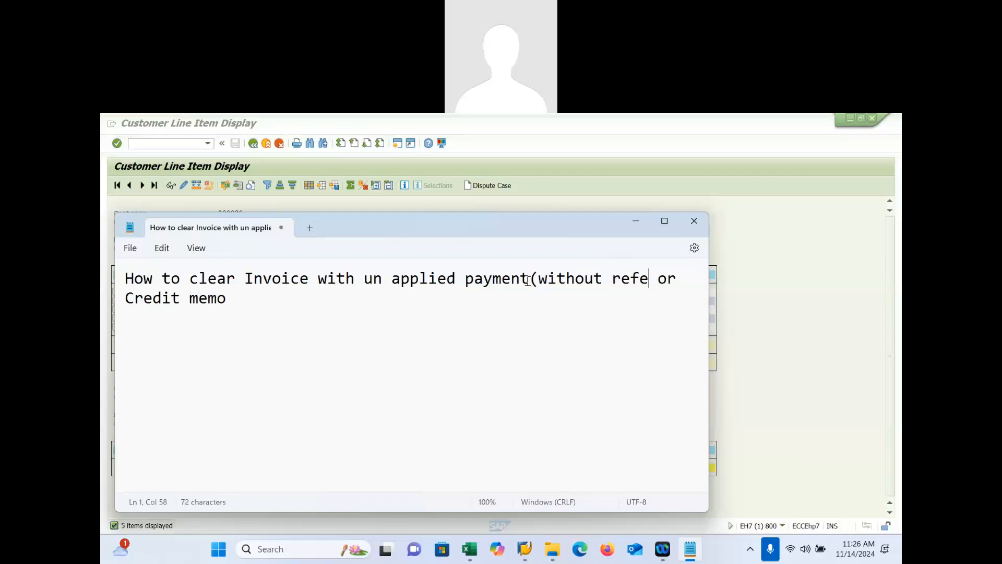
type("rnec")
key("BackSpace")
key("BackSpace")
key("BackSpace")
type("ence to inv")
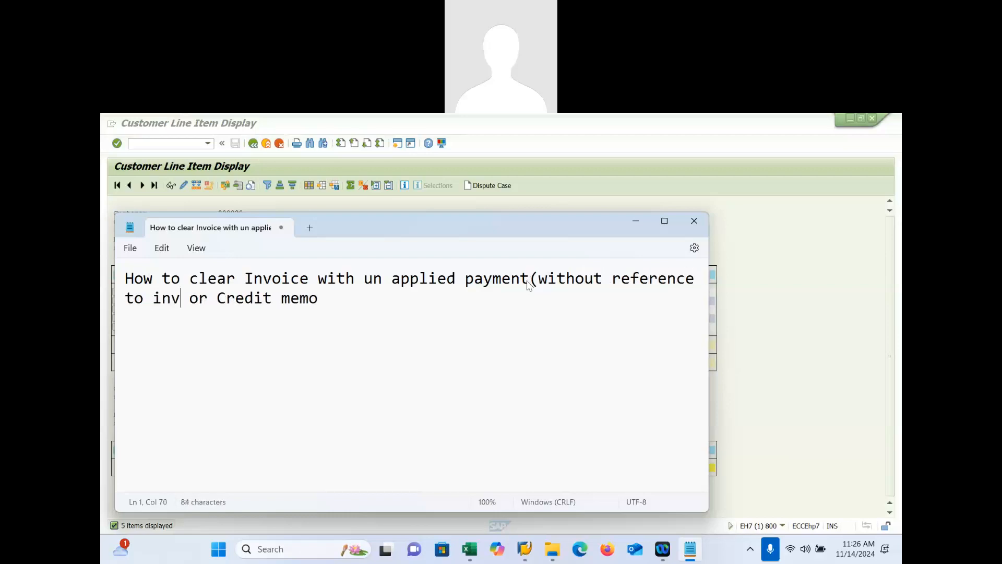
type("ice)")
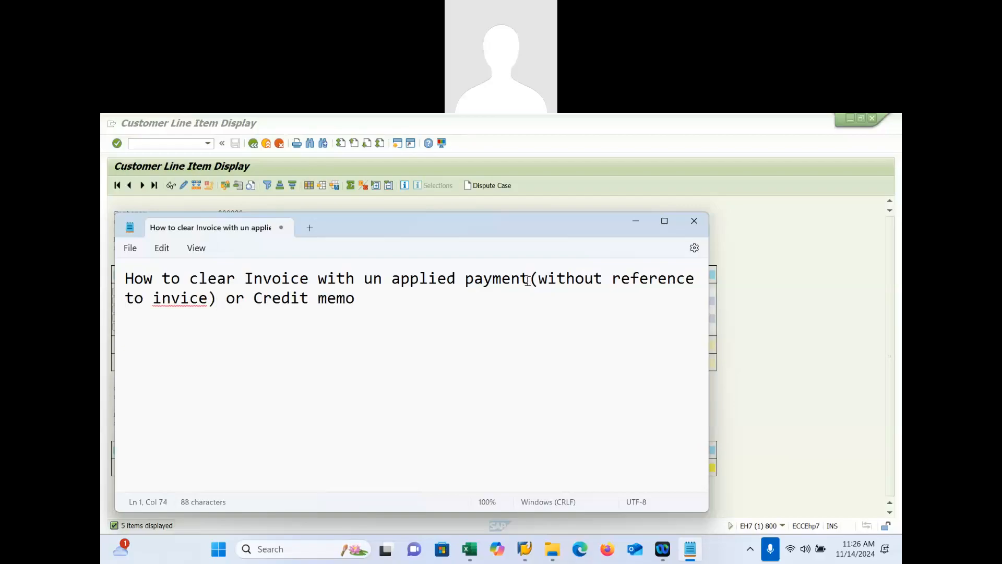
left_click(184, 301)
type("o")
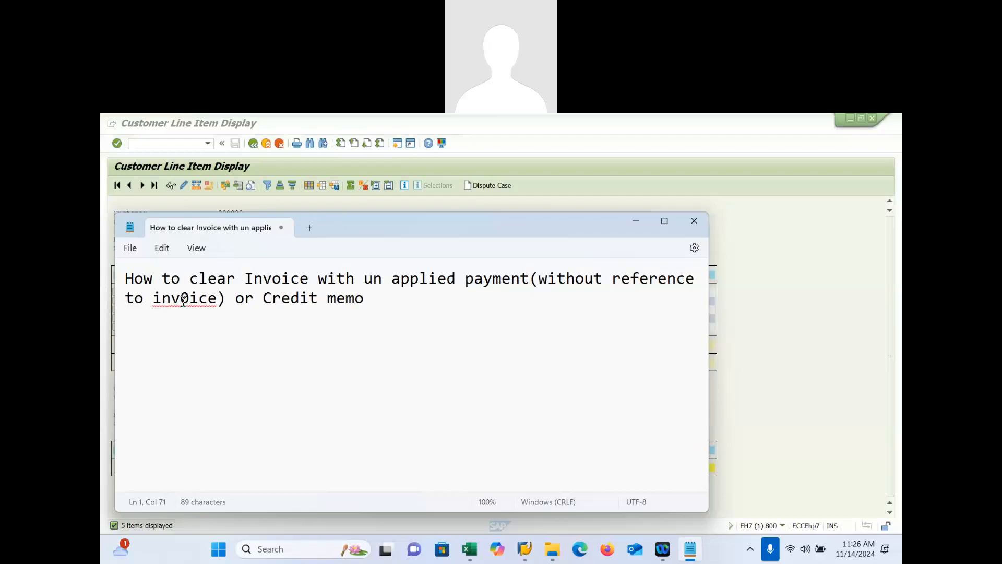
left_click(638, 222)
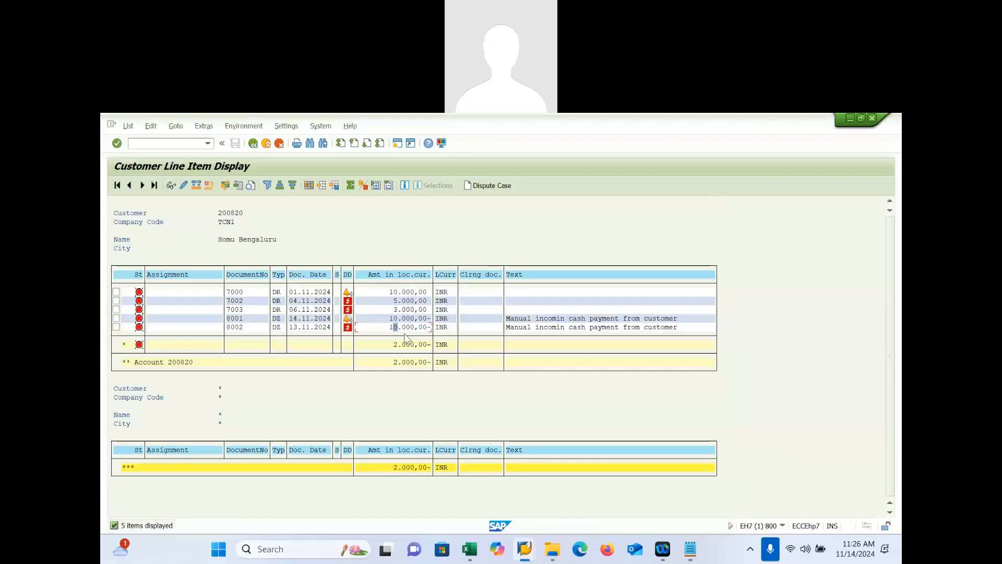
Step: Recheck the Excel notes, then start transaction F-32 in the SAP payment posting session for the customer's account
mouse_move(471, 551)
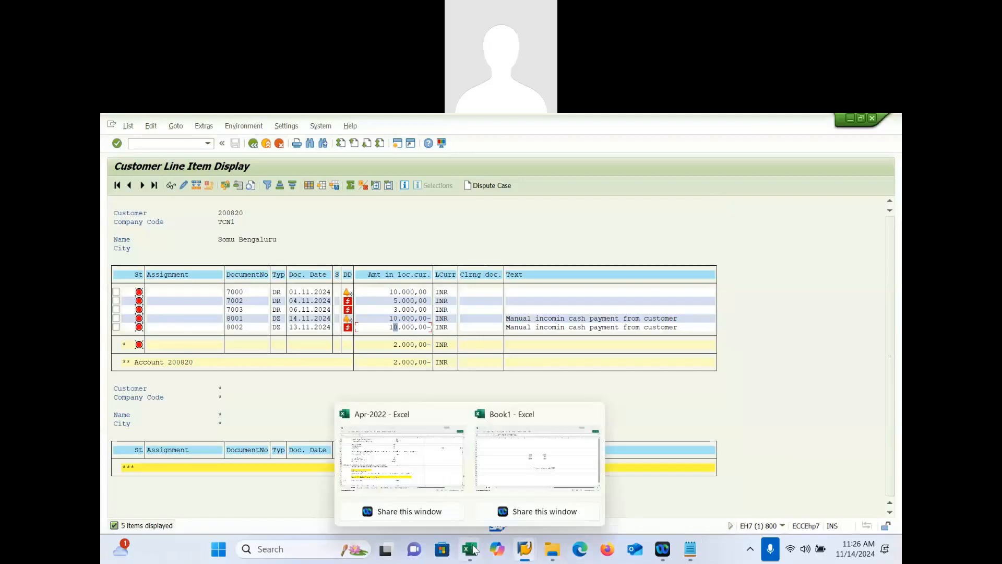
left_click(417, 466)
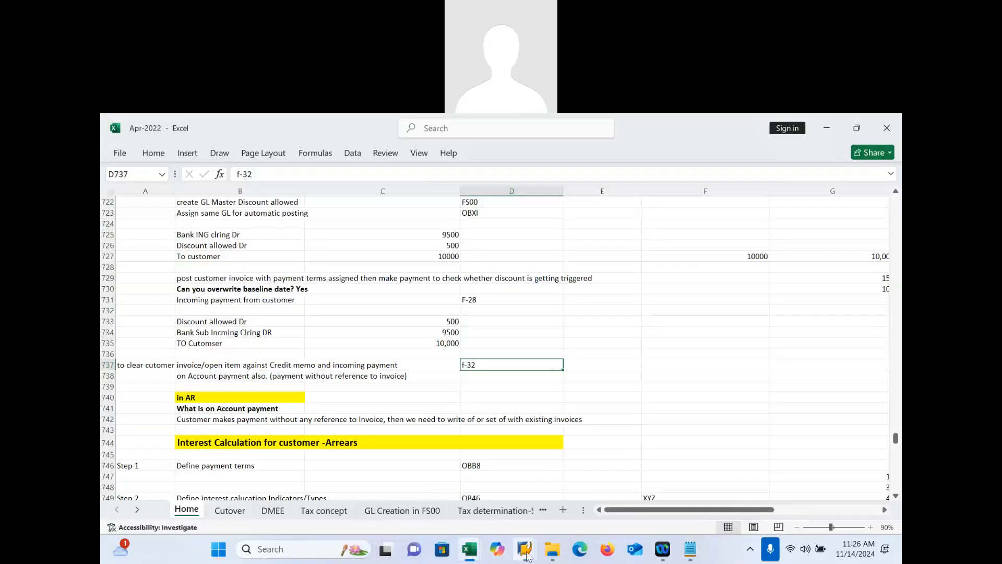
mouse_move(525, 550)
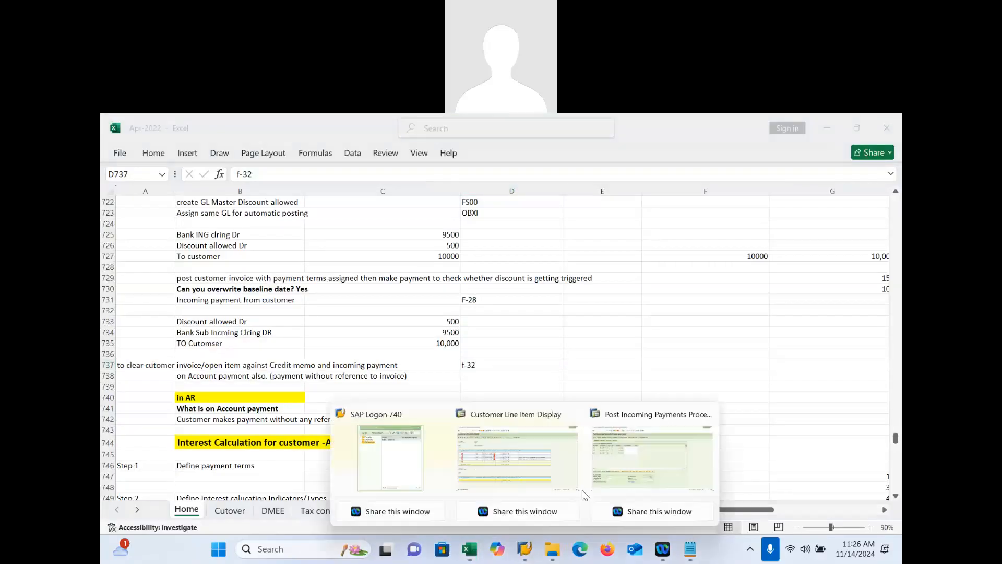
left_click(626, 480)
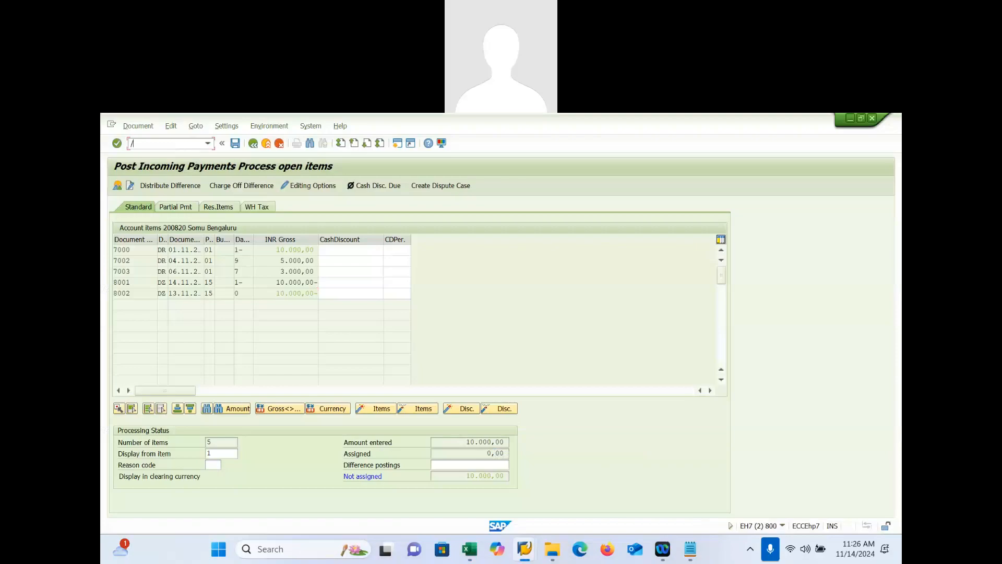
type("/nf-32")
key("Return")
key("space")
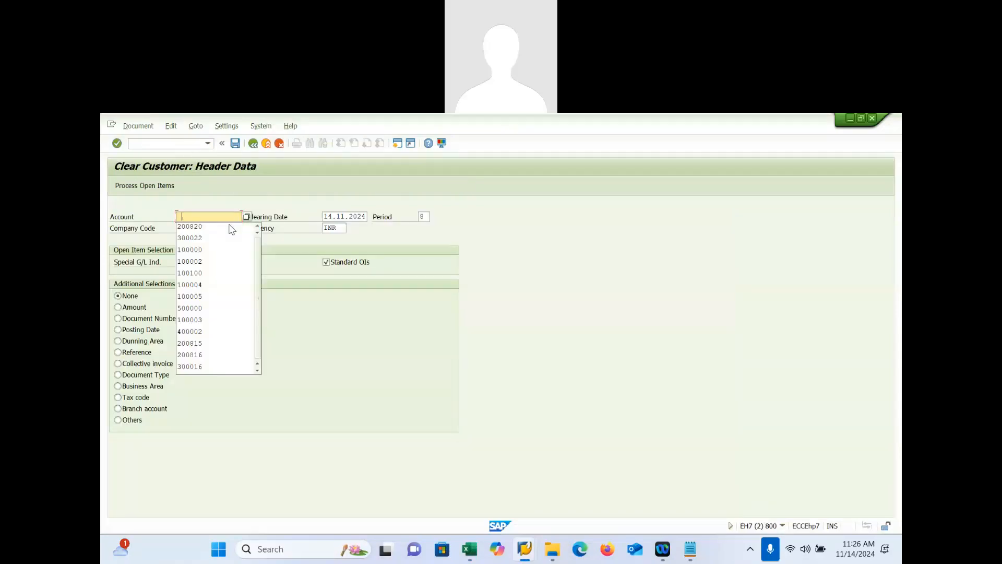
left_click(230, 225)
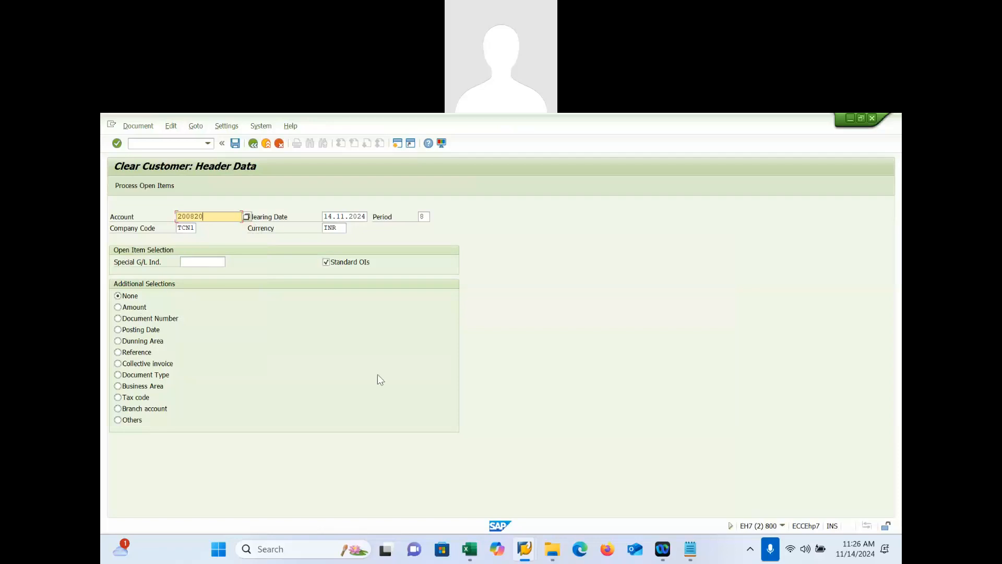
Step: Review the customer's document numbers and amounts in the Customer Line Item Display and return to the Clear Customer header data
key("alt+Tab")
key("alt+Tab")
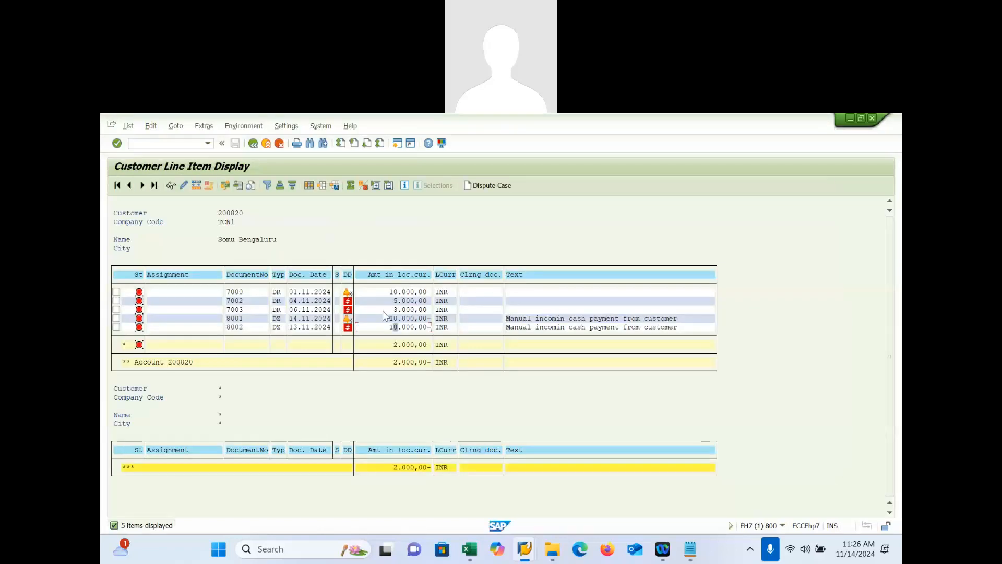
left_click(246, 328)
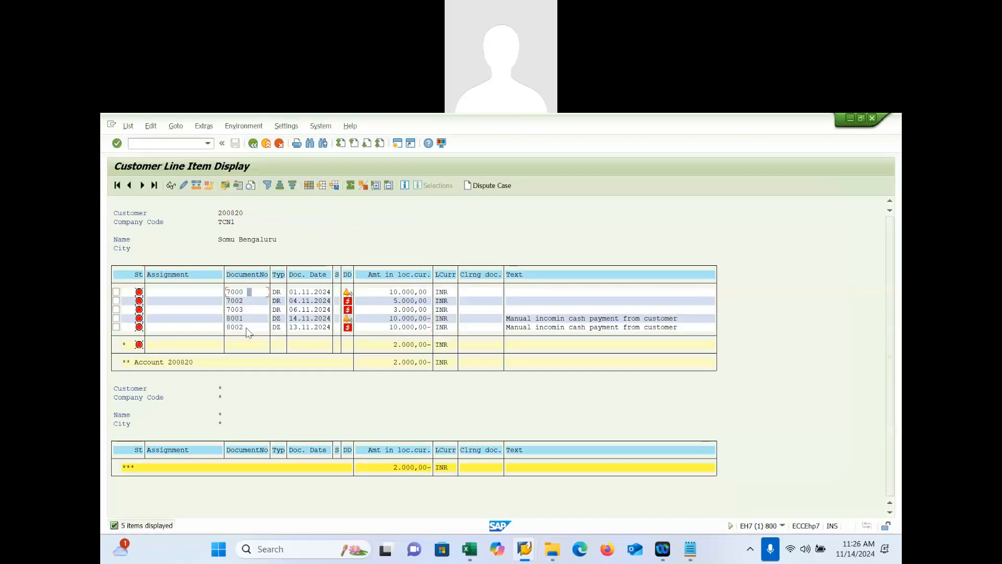
key("alt+Tab")
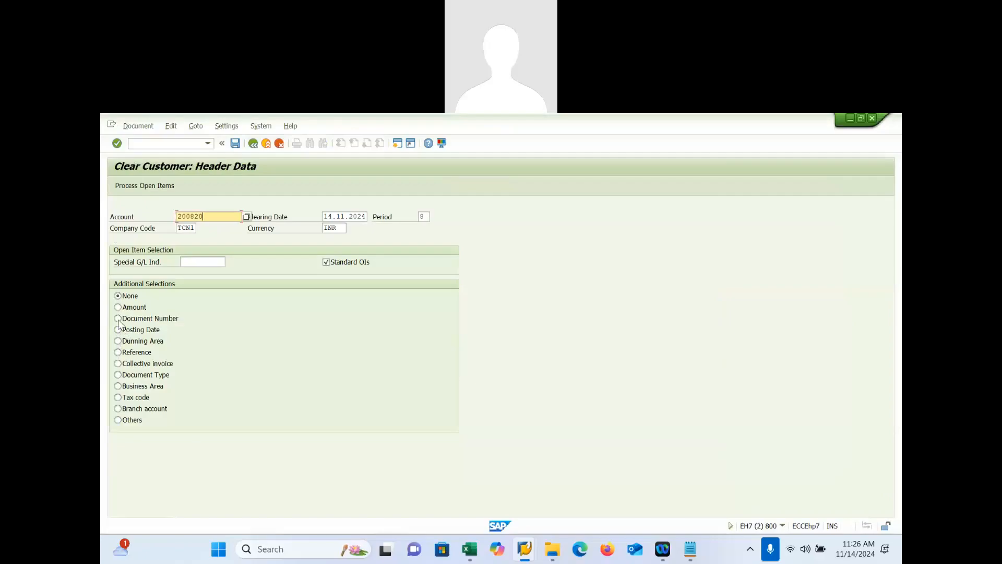
key("alt+Tab")
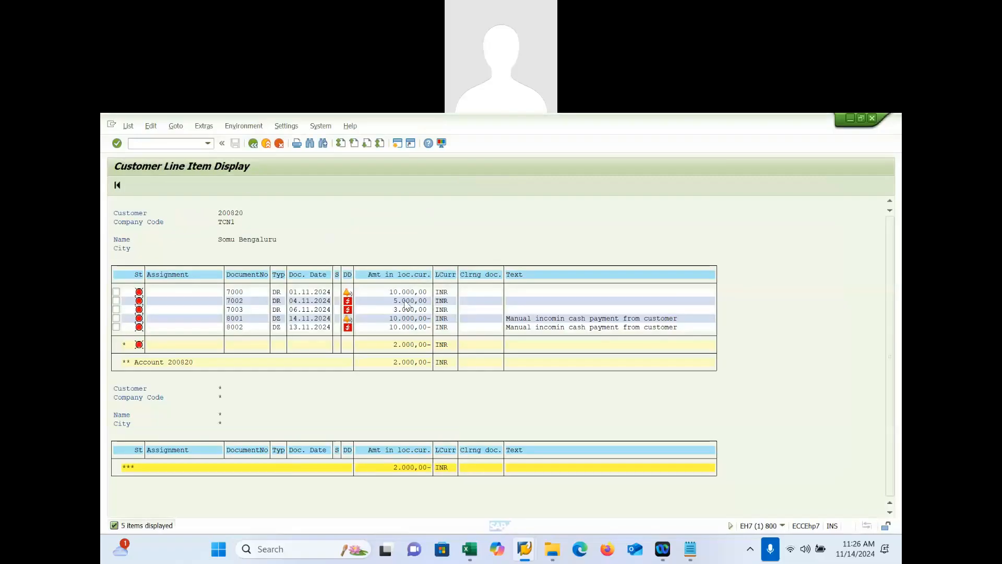
key("alt+Tab")
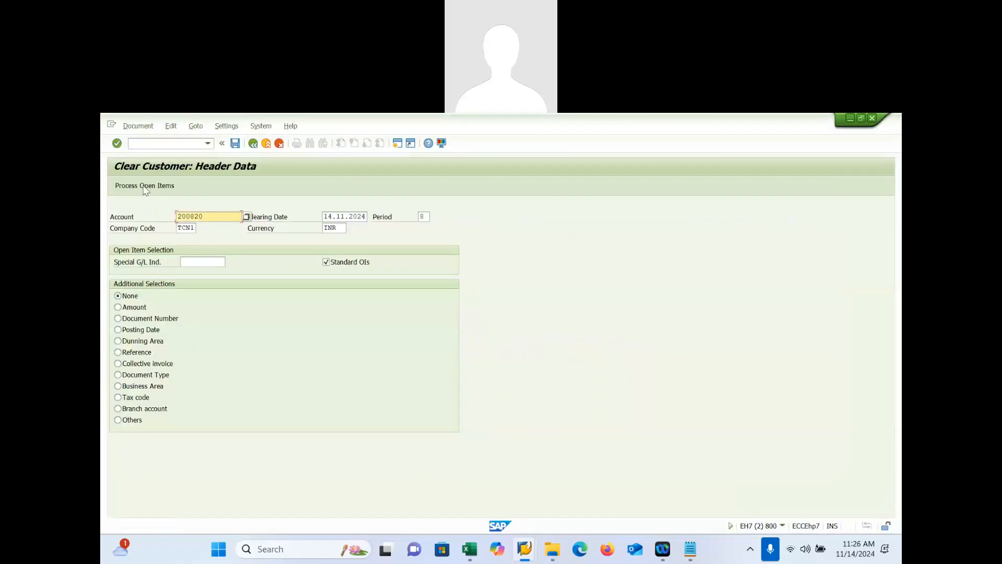
Step: Process the customer's open items, deactivate all of them, and activate only invoice 7000 and payment 8002 for clearing
left_click(145, 186)
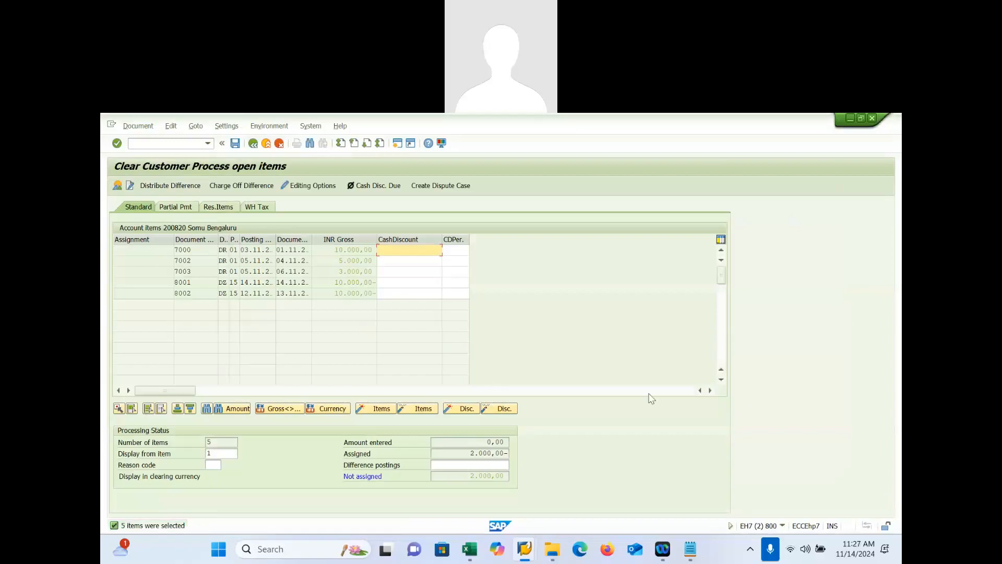
left_click(149, 410)
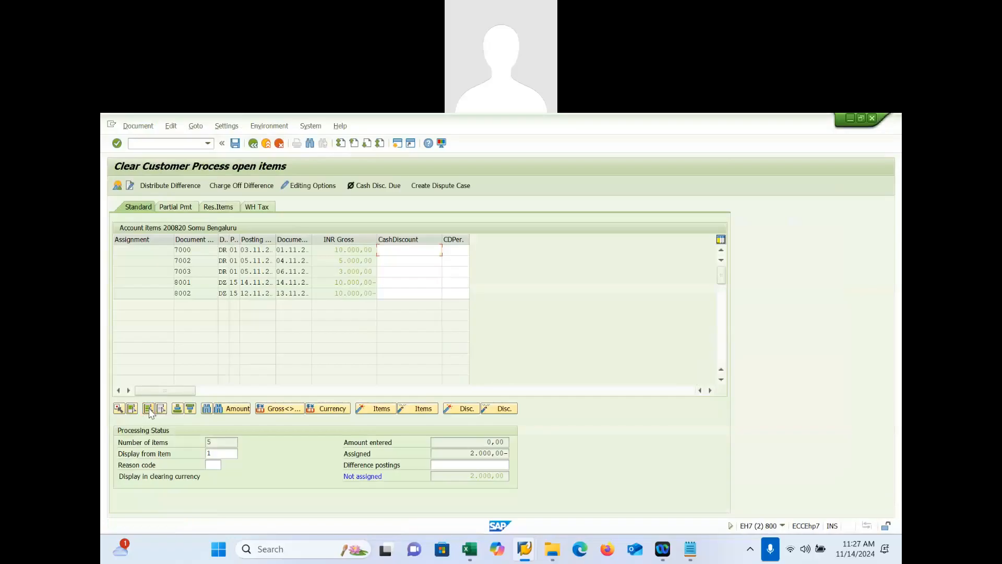
left_click(416, 412)
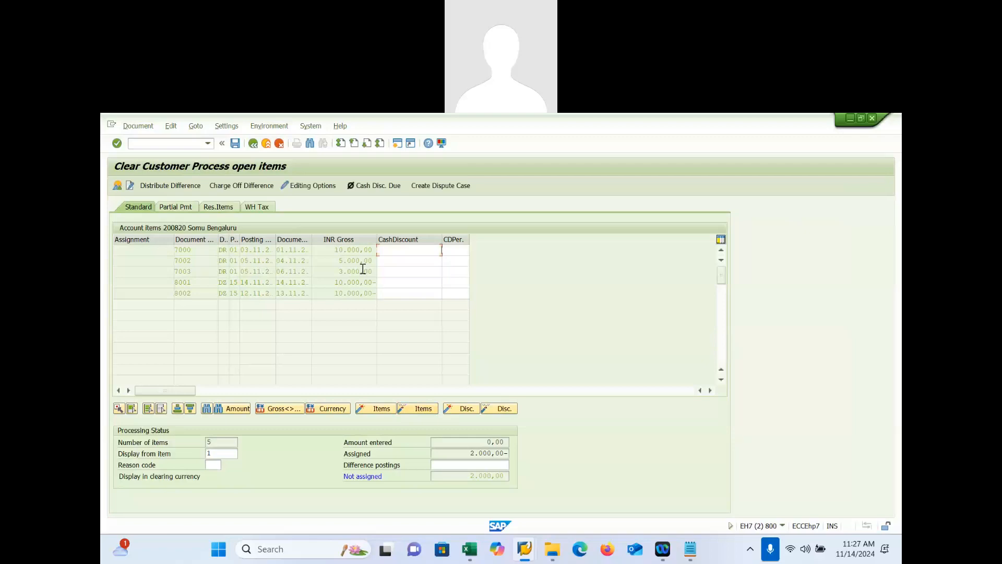
double_click(336, 250)
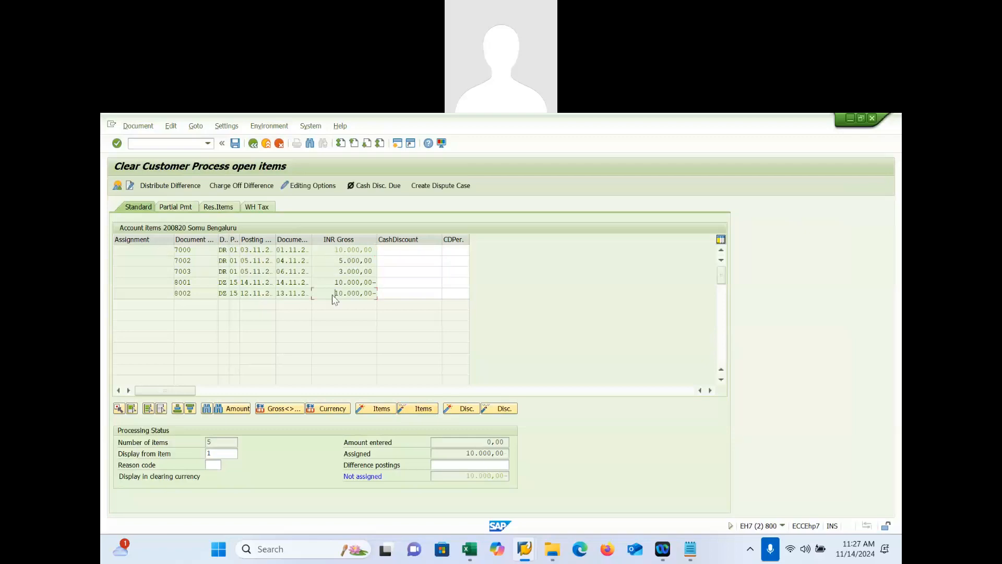
double_click(333, 294)
Step: Simulate the clearing document in company code TCN1 and post it
left_click(144, 130)
left_click(148, 152)
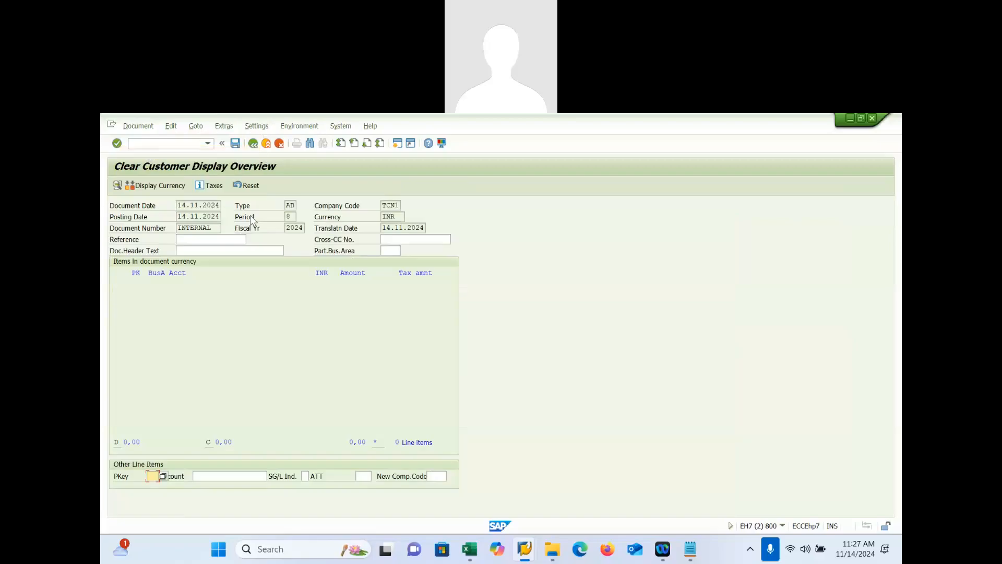
left_click(235, 144)
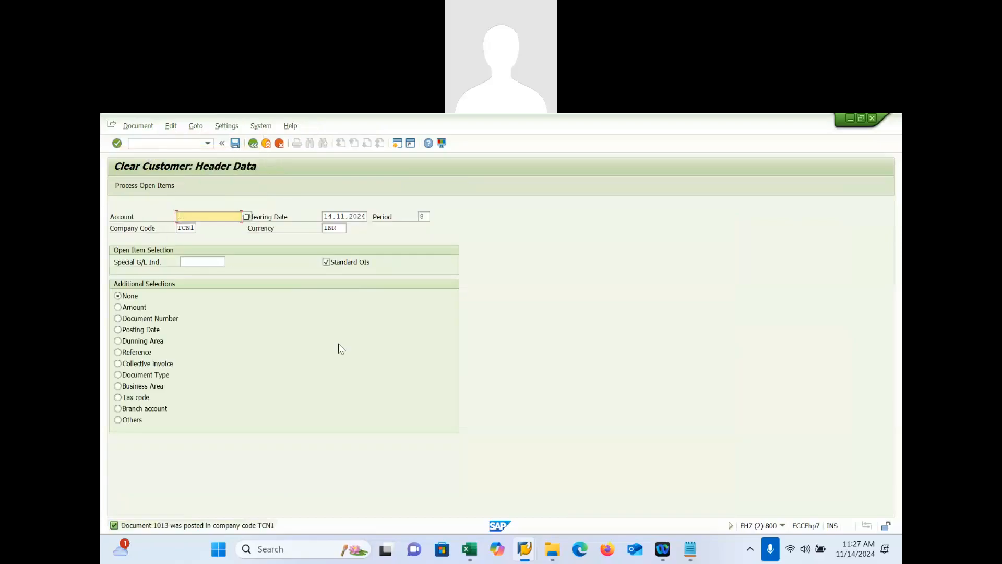
Step: Switch to the Customer Line Item Display session and refresh the open items list
mouse_move(529, 557)
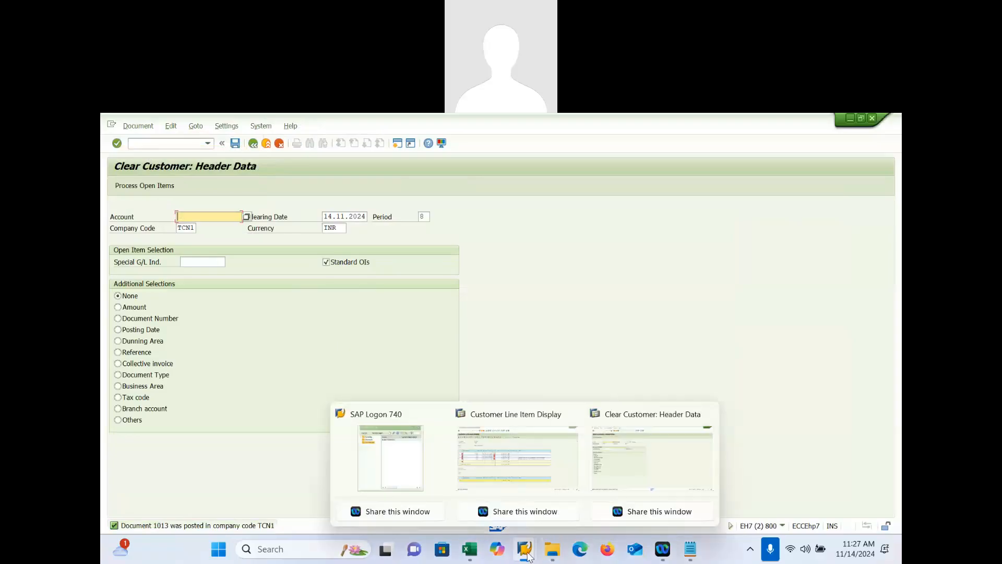
left_click(519, 471)
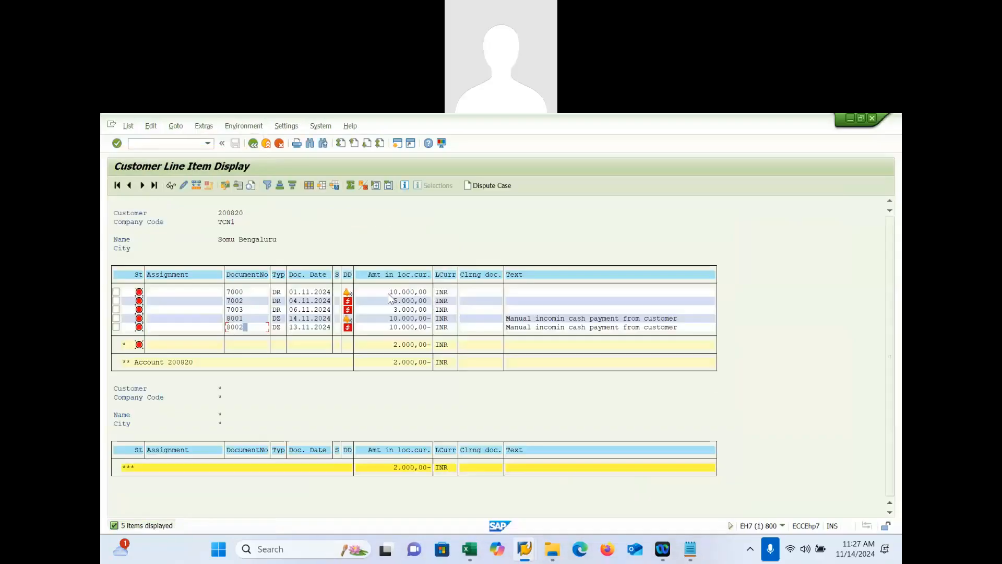
left_click(388, 328)
left_click(128, 126)
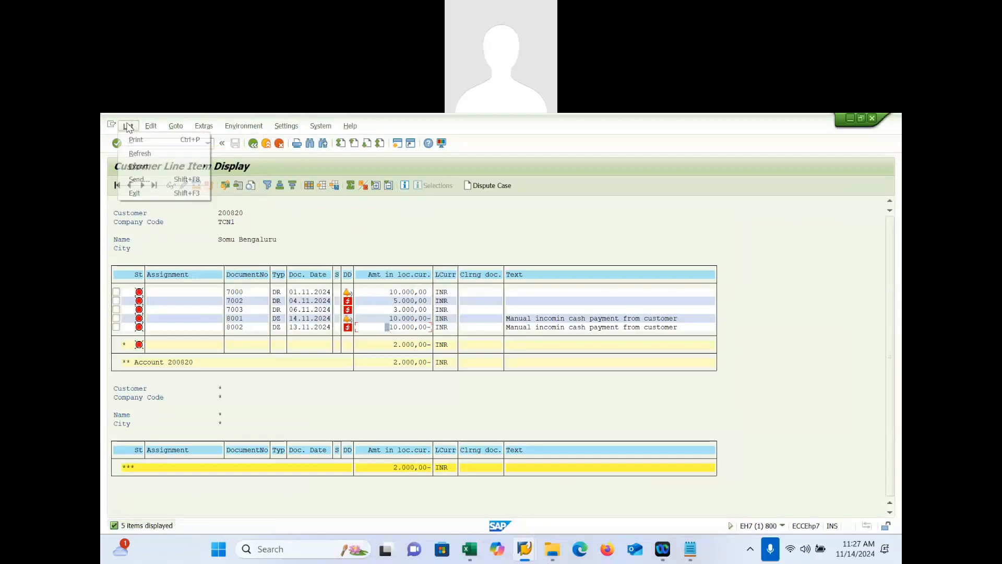
left_click(148, 155)
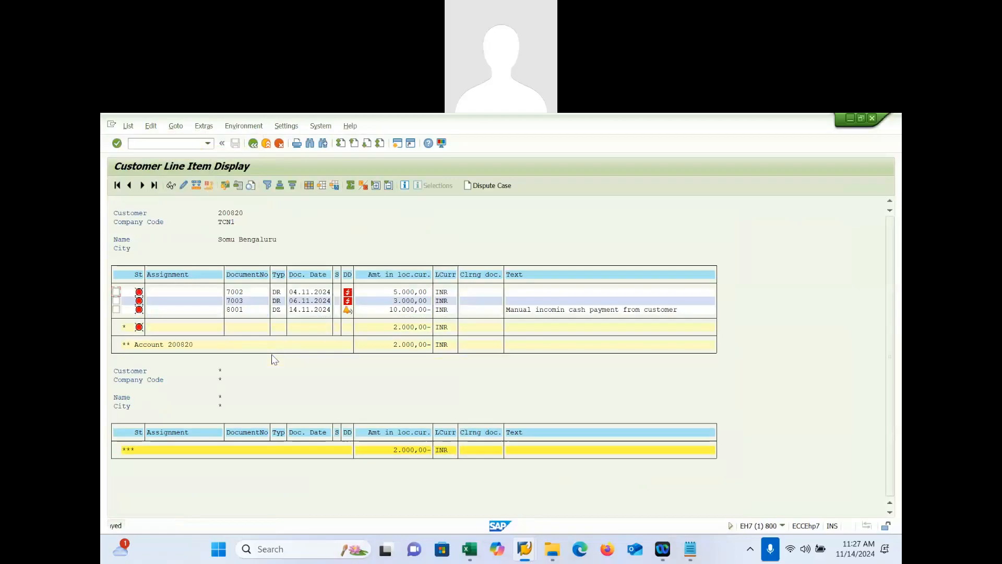
Step: Return to the selection screen, list the customer's cleared items with clearing dates from 13.11.2024 to 14.11.2024, and check the invoice and payment lines
left_click(255, 142)
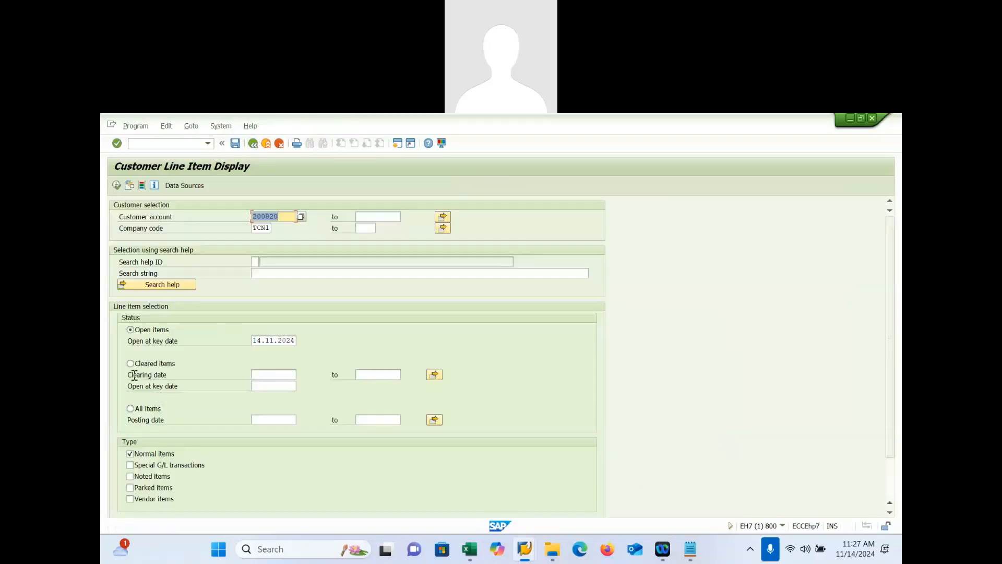
left_click(130, 364)
left_click(272, 374)
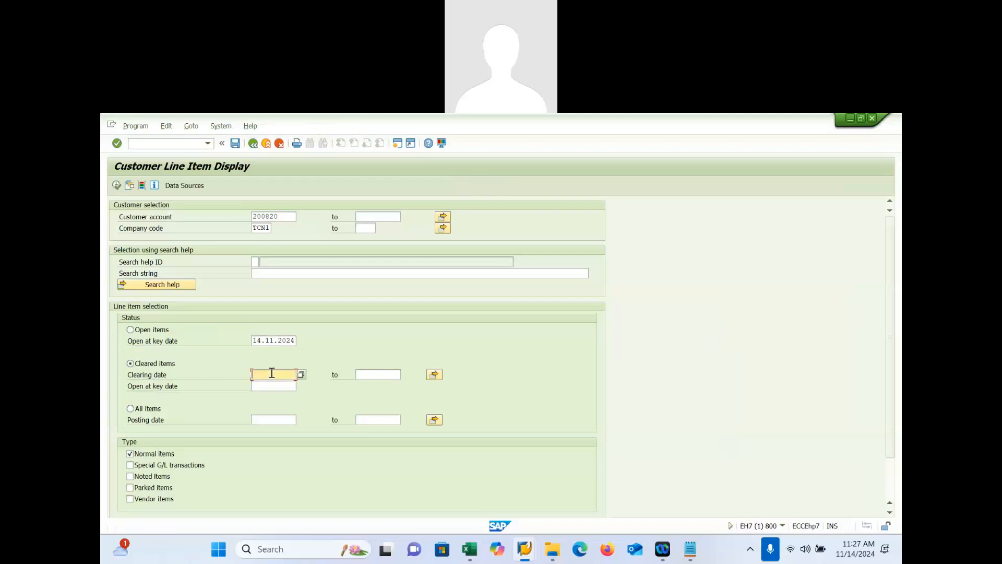
type("13.1")
type("1.2024")
left_click_drag(297, 344, 218, 354)
key("ctrl+c")
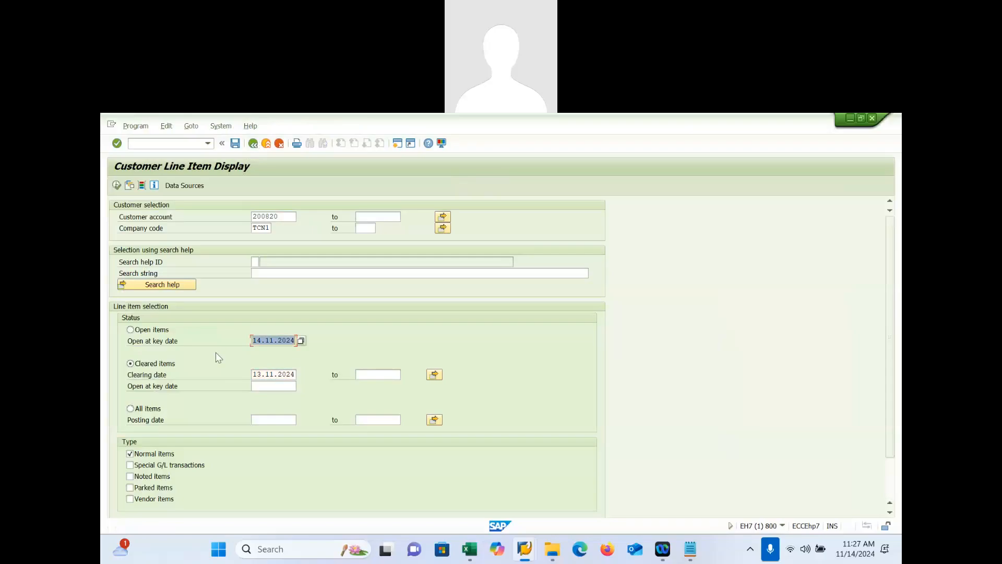
left_click(372, 374)
key("ctrl+v")
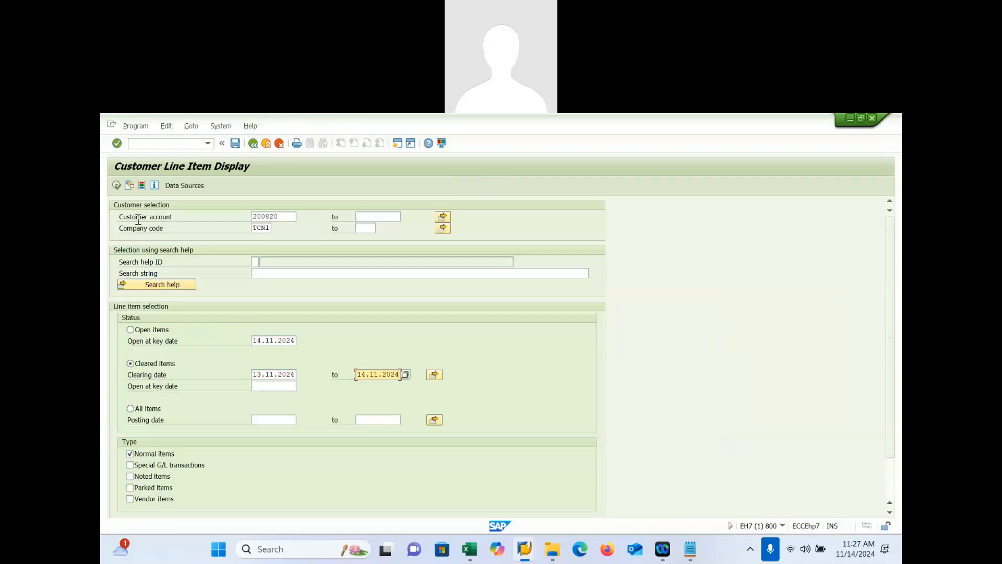
left_click(117, 185)
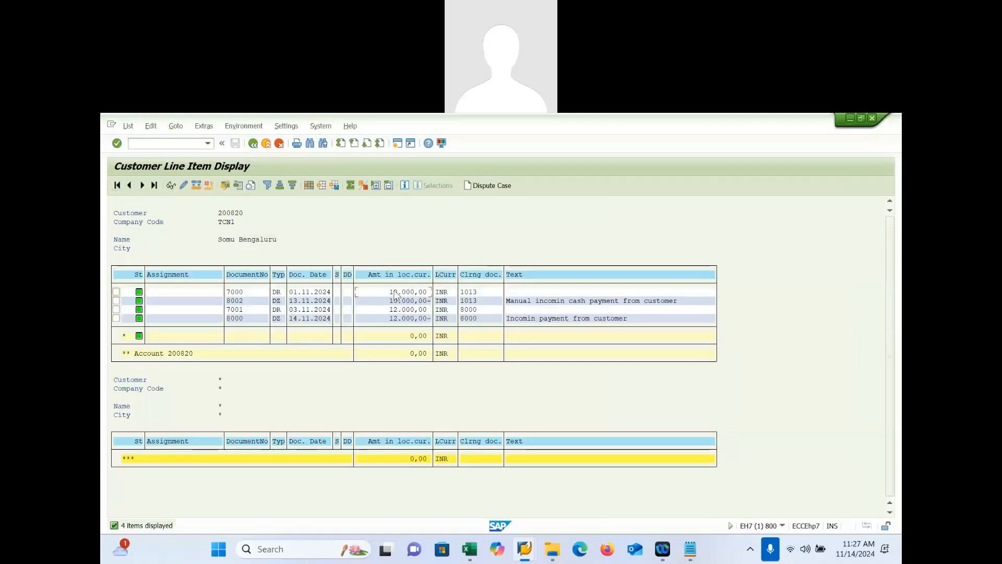
left_click(278, 294)
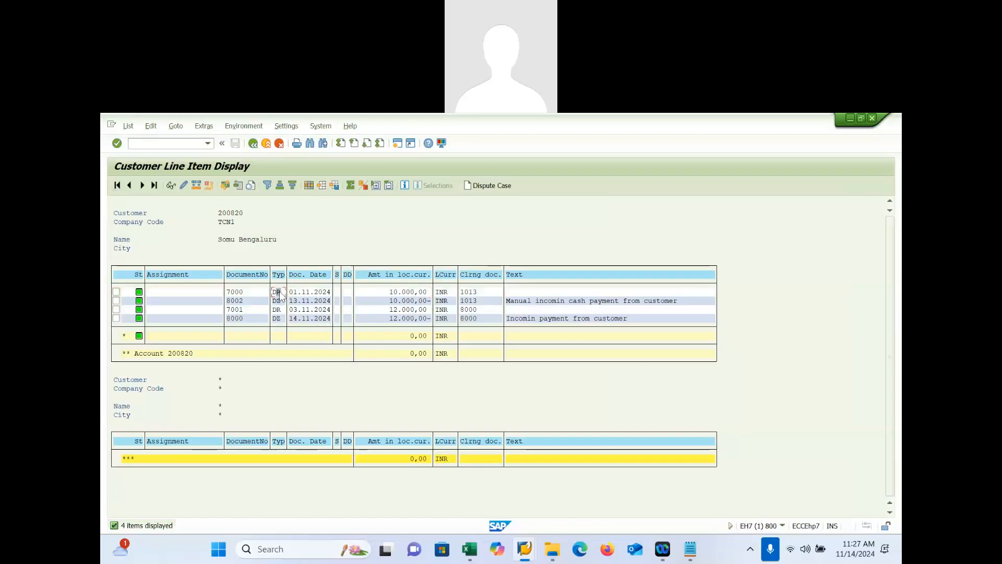
left_click(243, 303)
Step: Switch to the Apr-2022 Excel workbook and review the F-32 note on clearing on-account payments without reference to an invoice
mouse_move(472, 554)
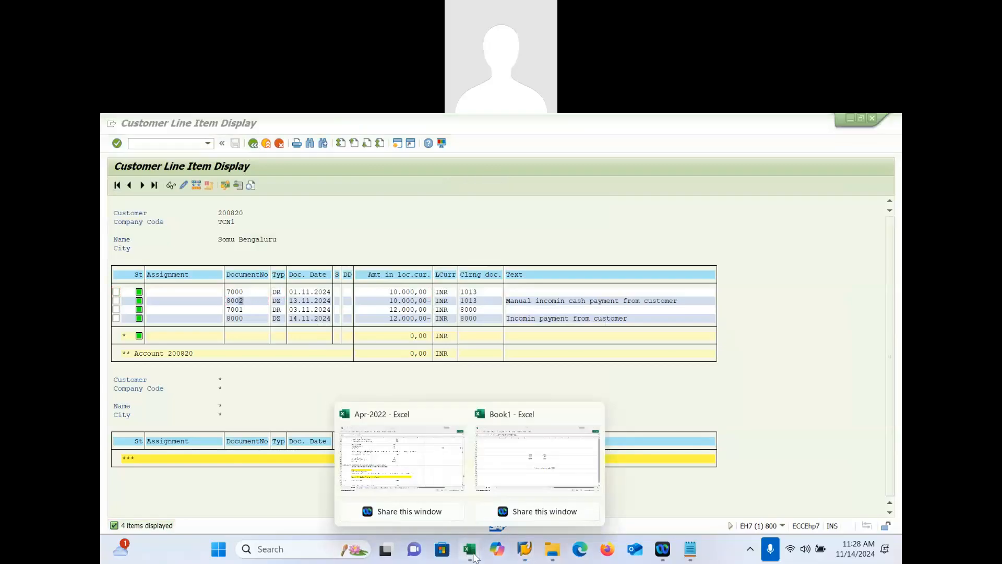
left_click(414, 479)
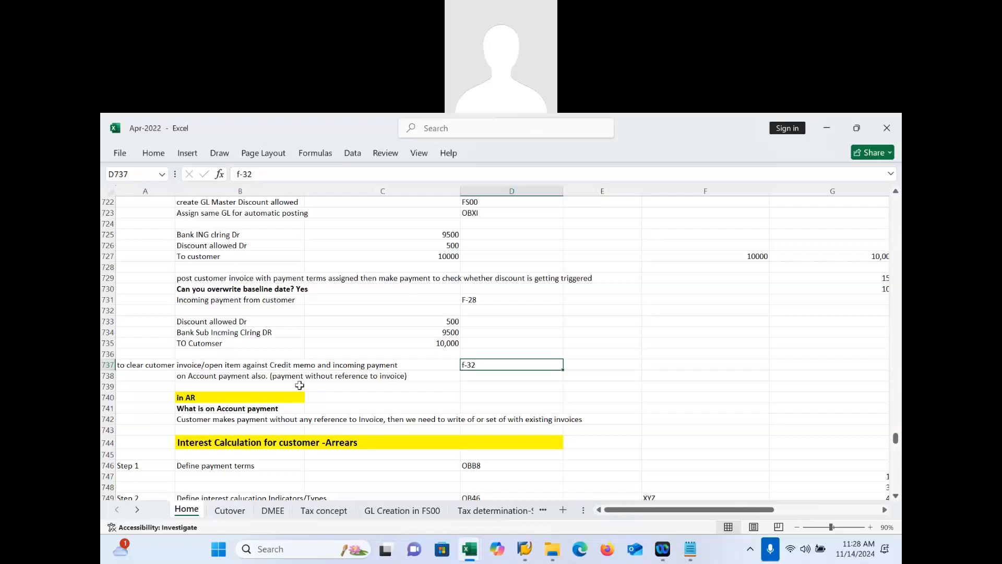
left_click(270, 379)
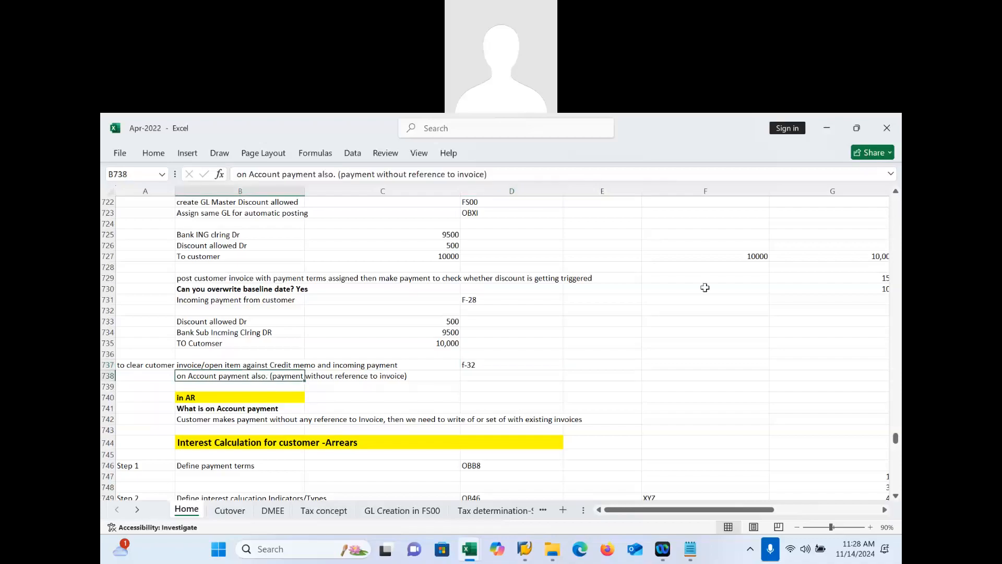
left_click(792, 211)
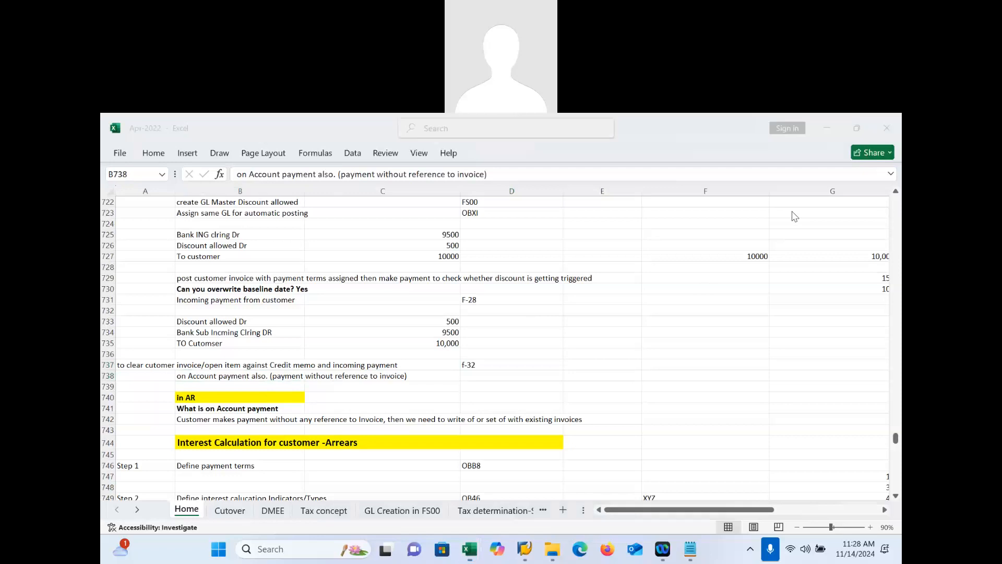